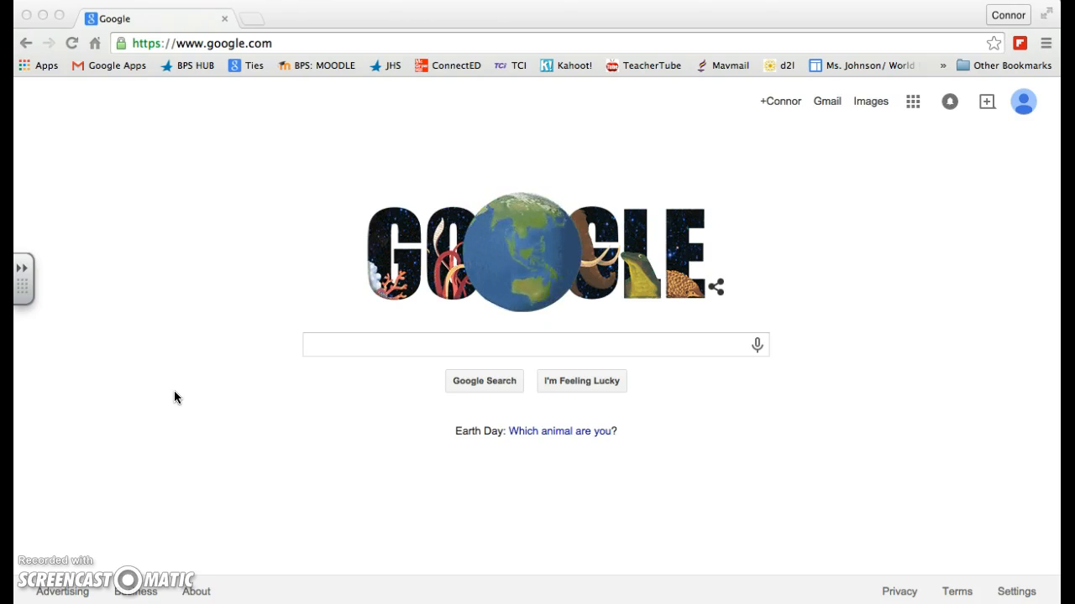
Step: Go to getkahoot.com and open the sign-in for an existing account
click(200, 49)
text(get)
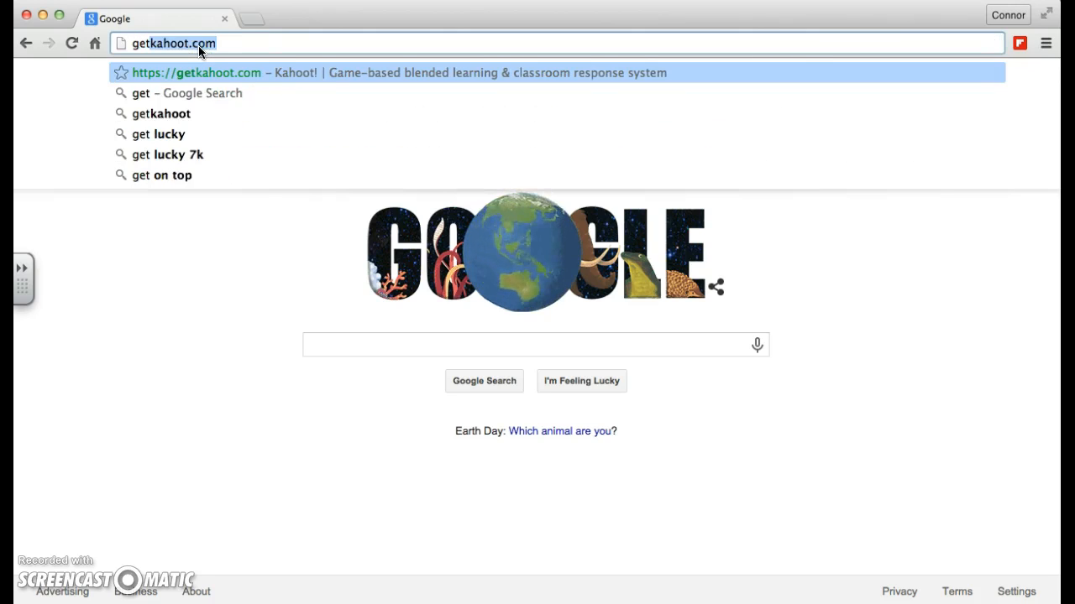
key(Return)
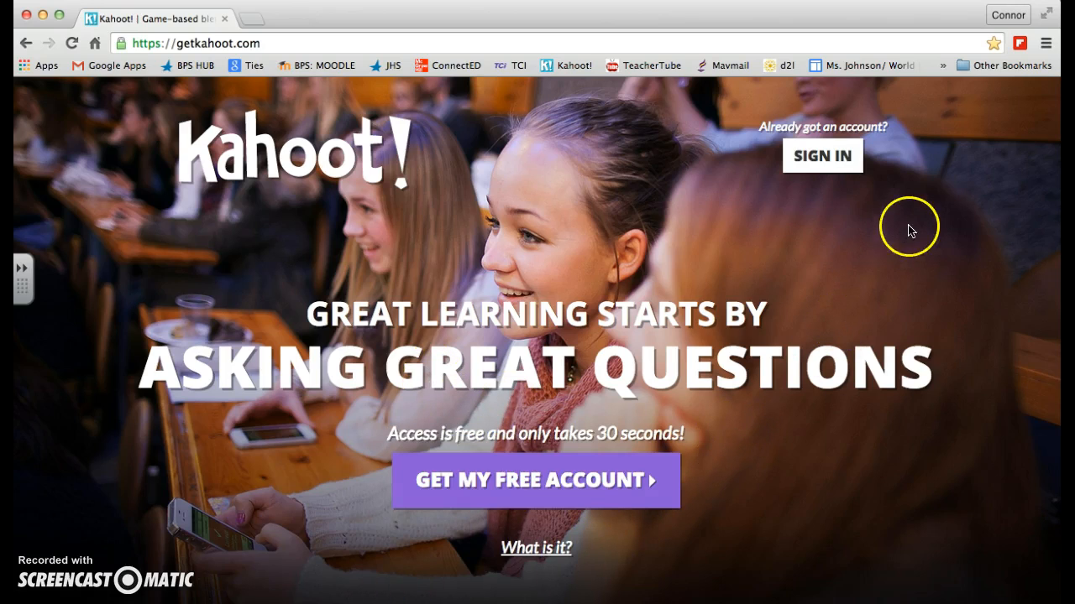
click(839, 158)
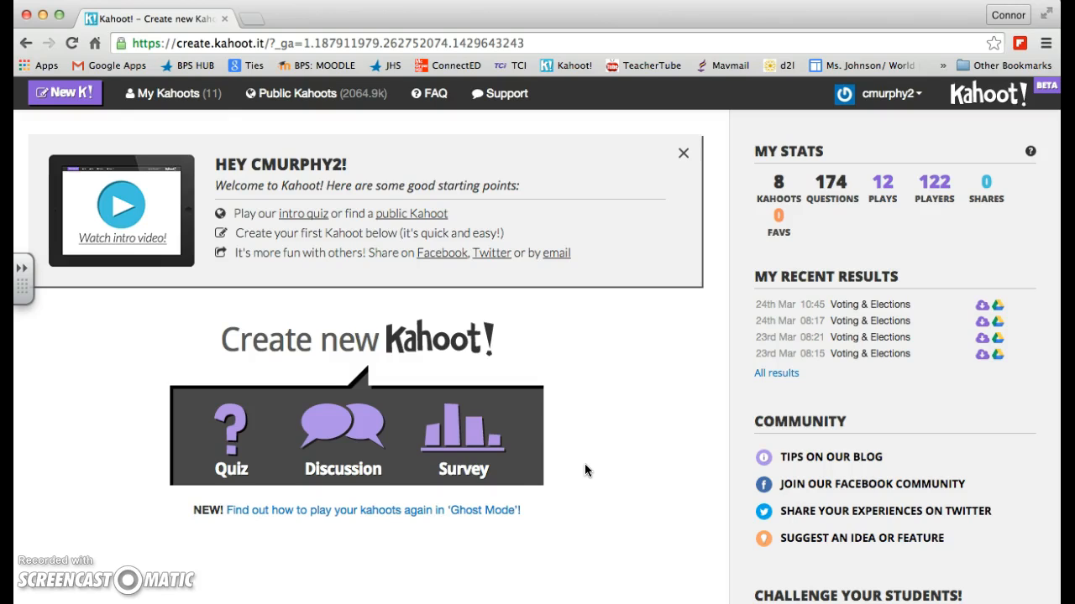
Step: Create a new quiz named "Training Part 1"
click(428, 442)
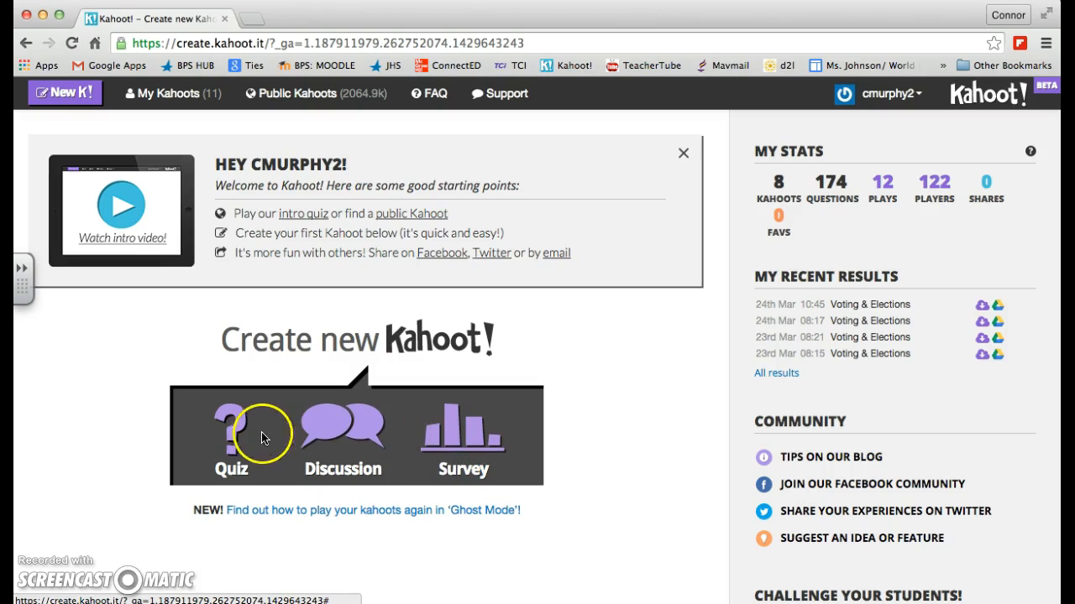
click(234, 440)
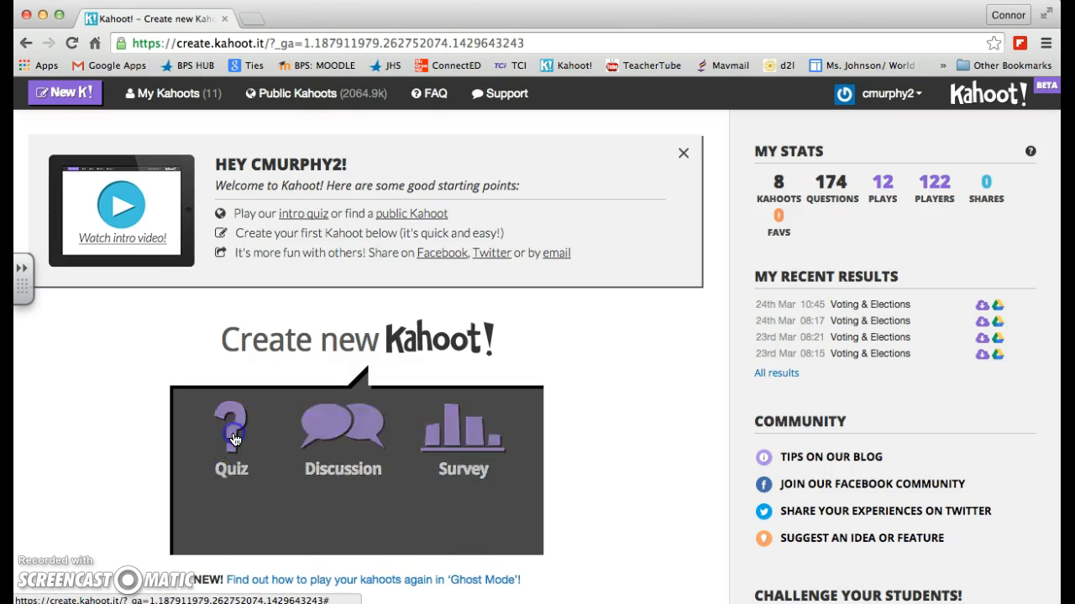
click(308, 525)
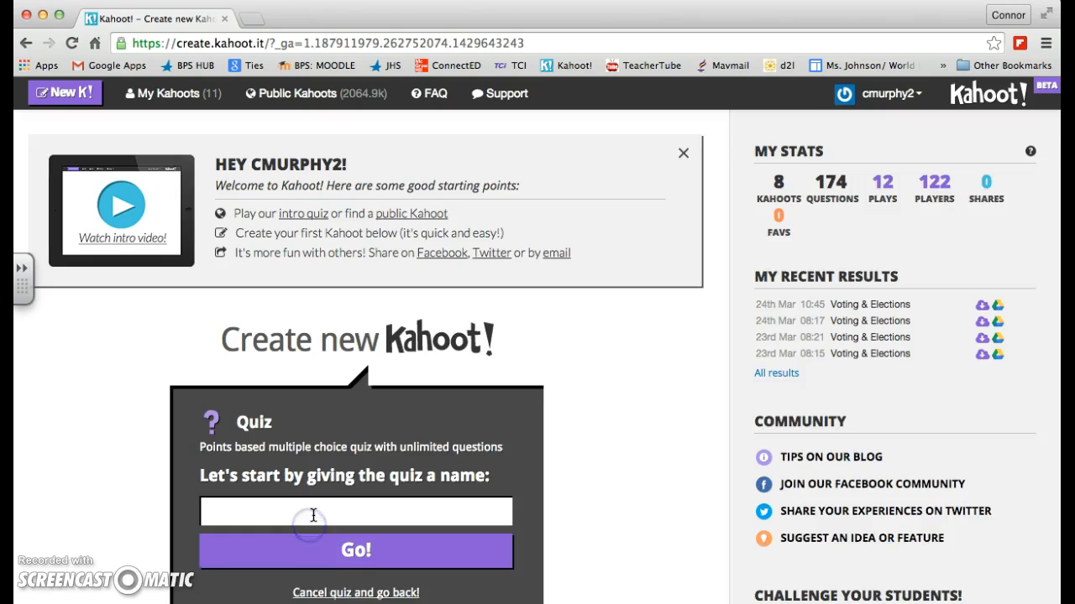
scroll(311, 518, down, 1)
text(Trainign)
key(BackSpace)
key(BackSpace)
text(ng Part)
click(353, 508)
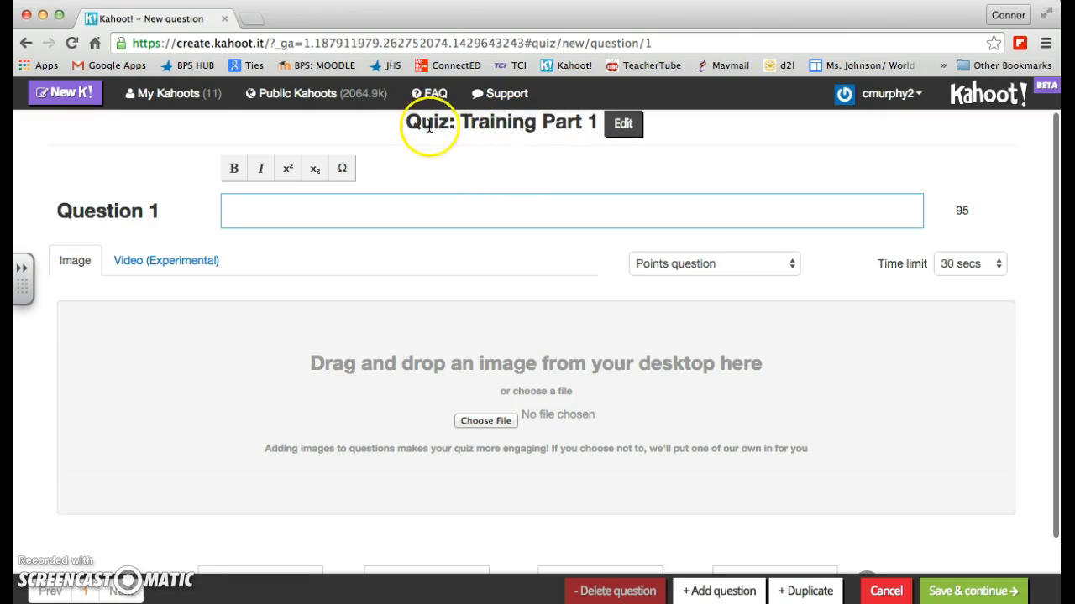
Step: Enter "What is the meaning of life?" as the text of question 1
click(249, 210)
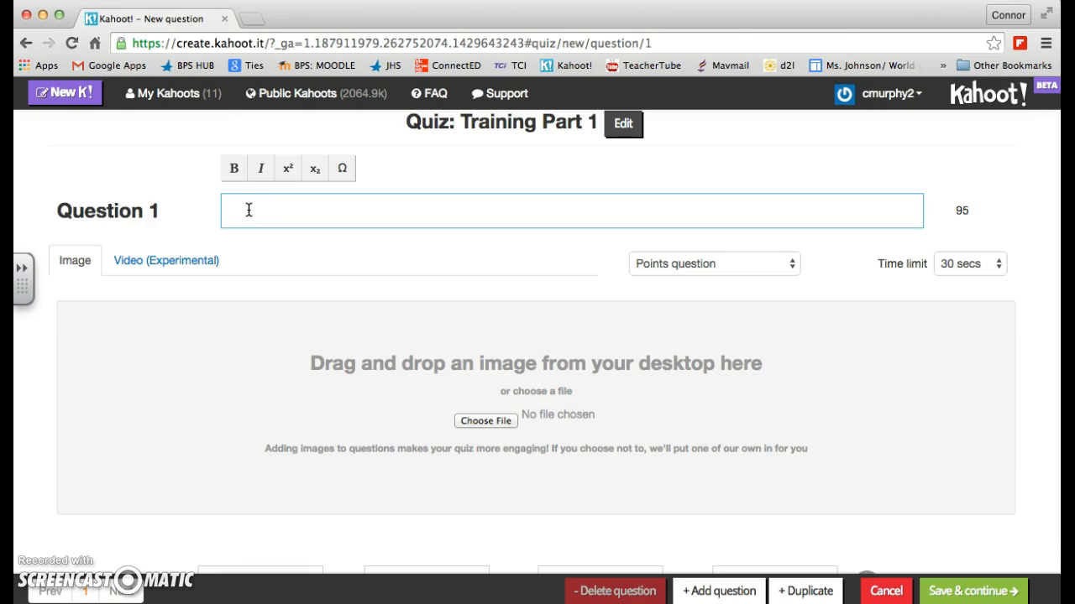
text(What is the mea)
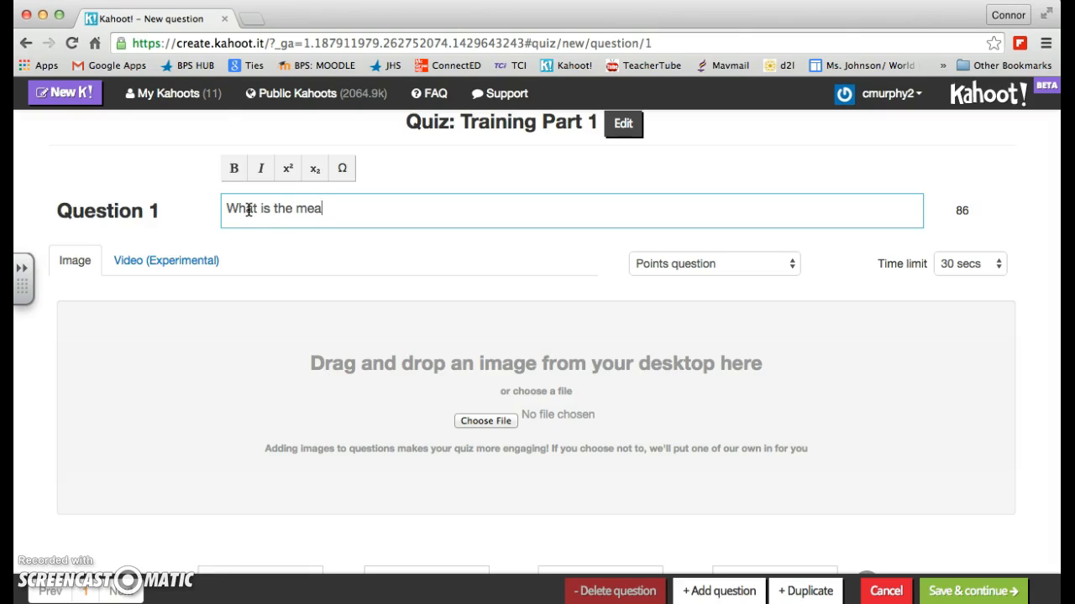
text(ning of life?)
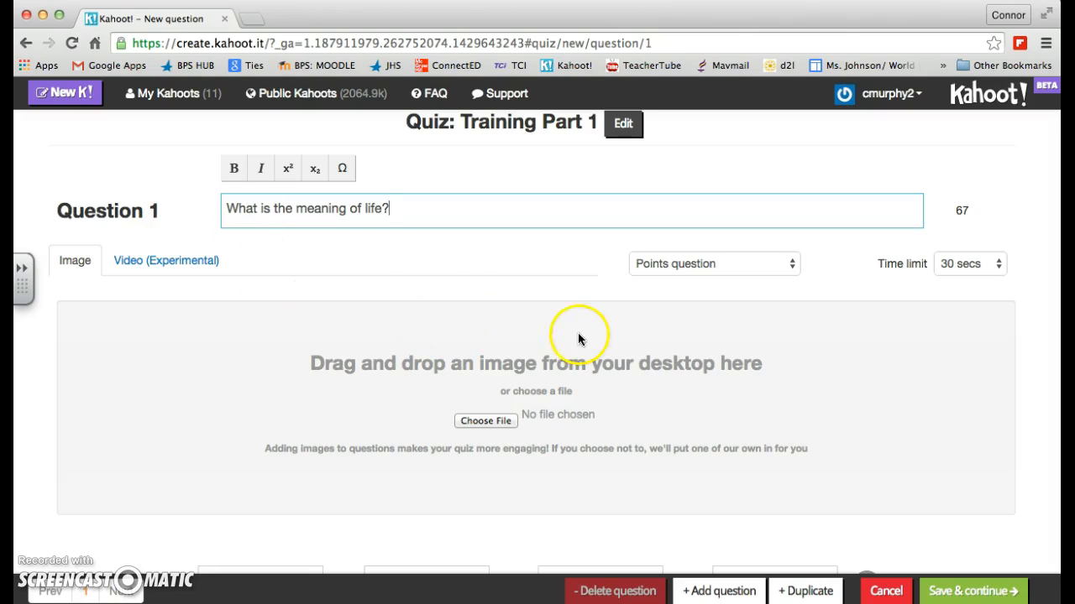
Step: Choose Points question as the type of question 1 and 30 secs as its time limit
click(689, 265)
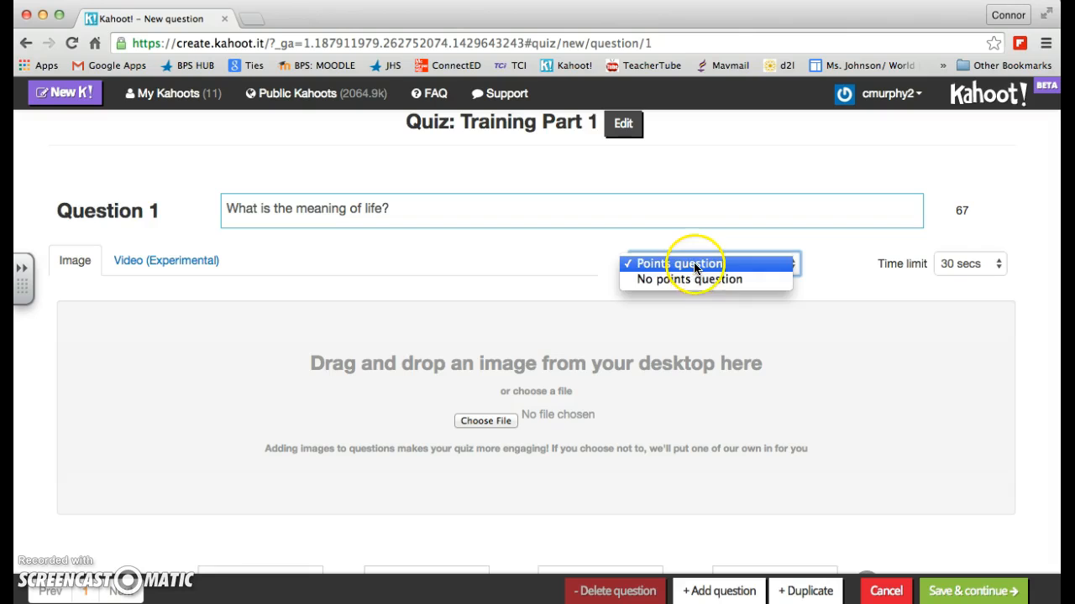
click(693, 264)
click(978, 264)
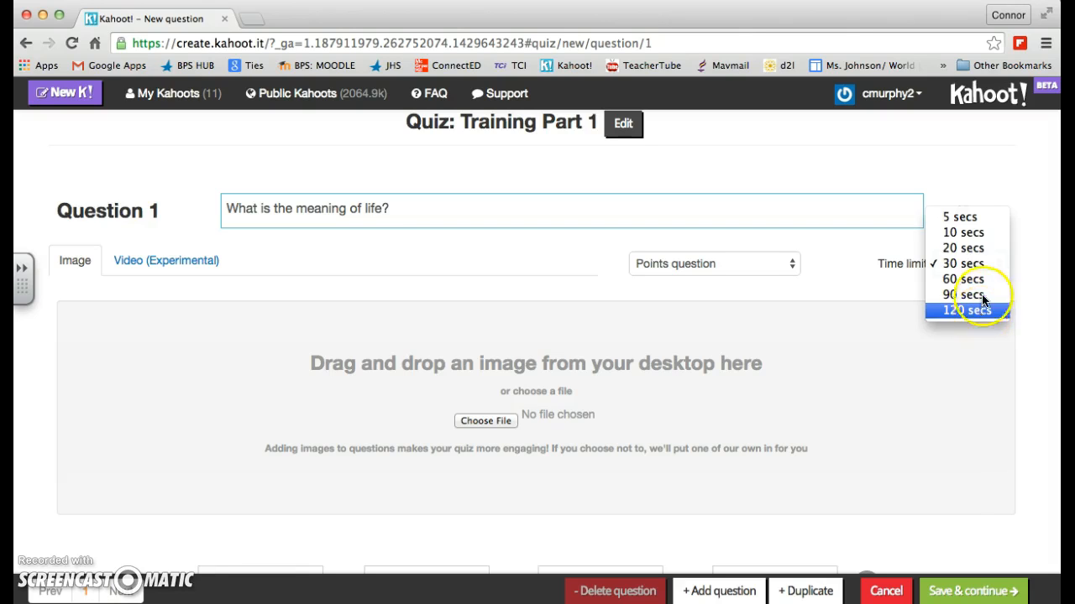
click(974, 264)
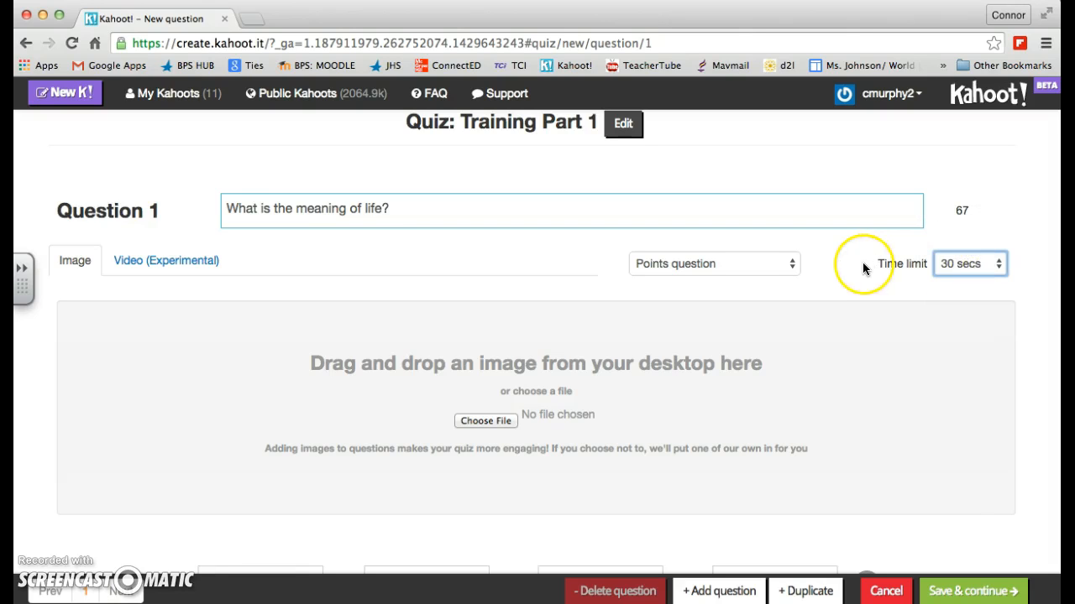
Step: Remove the fourth answer option of question 1 and add it back
scroll(858, 302, down, 3)
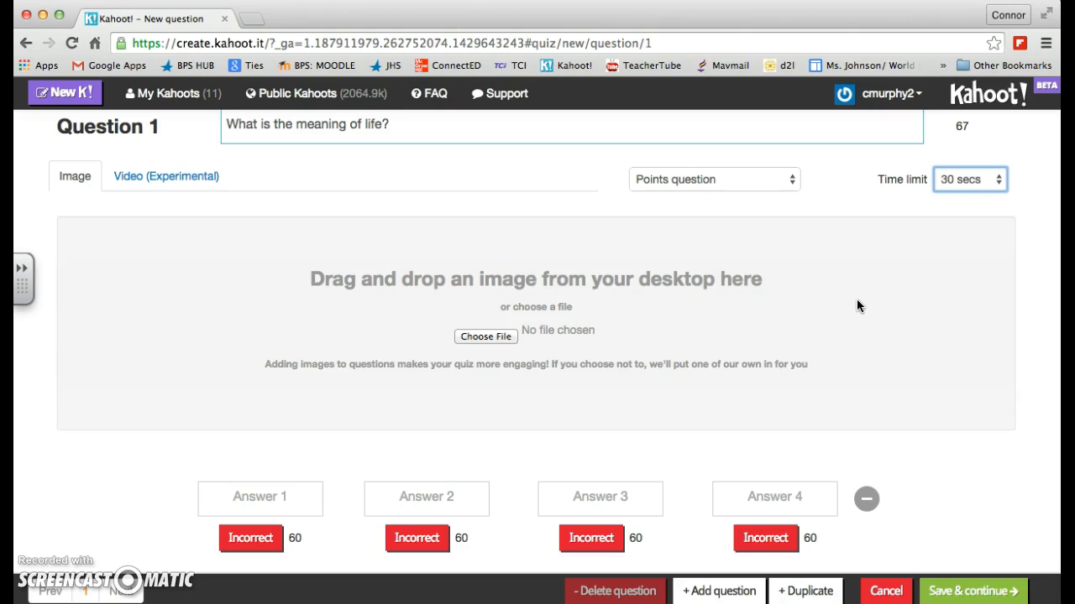
click(257, 492)
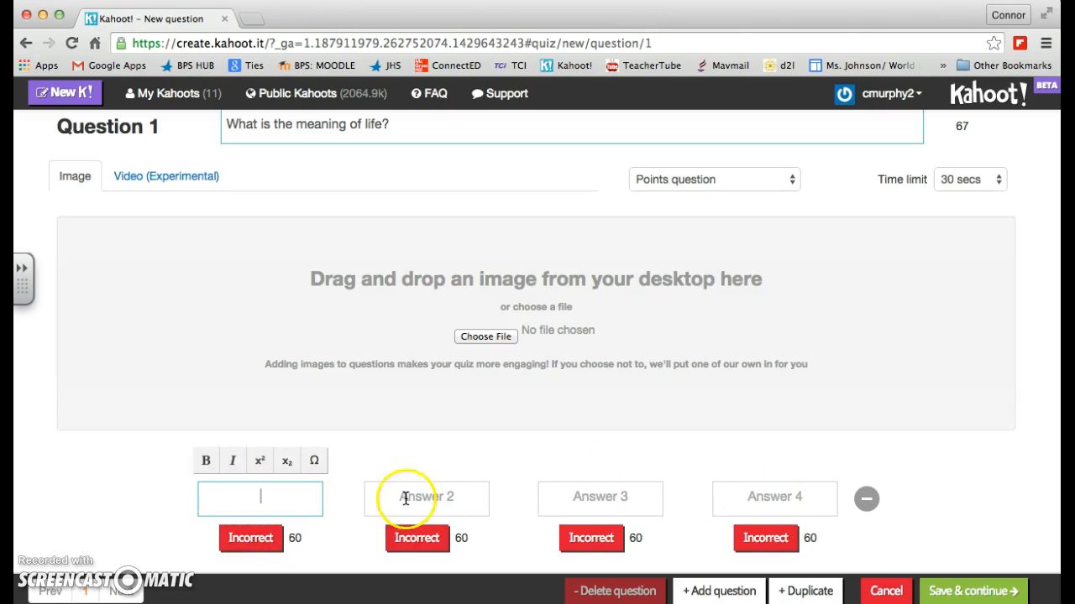
click(868, 500)
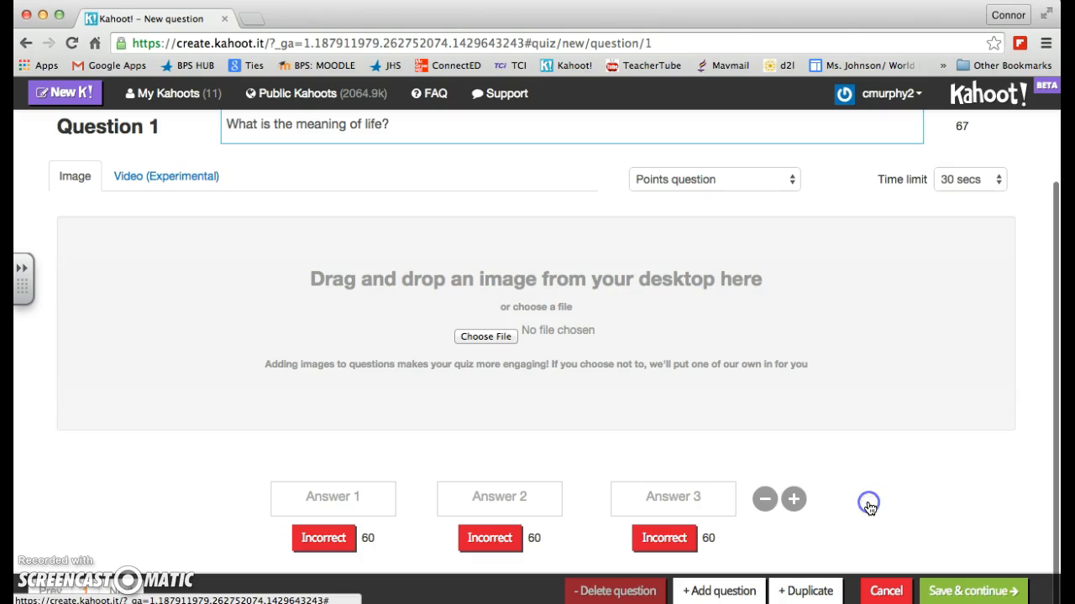
click(793, 500)
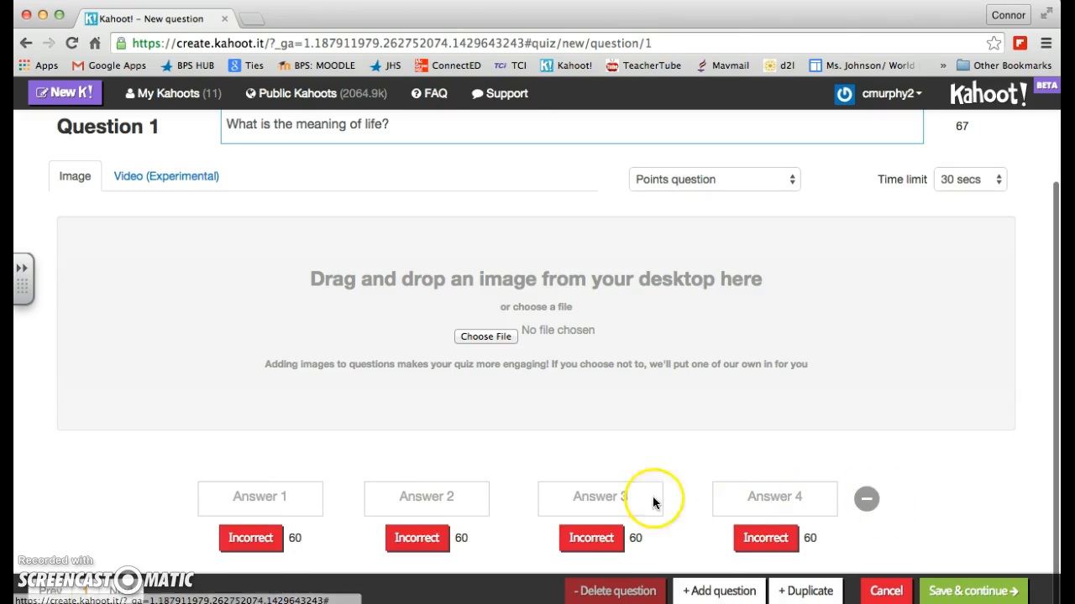
Step: Fill in the four answers of question 1 with 2, 7, 6 and 9, and mark 2 as correct
click(319, 498)
text(2)
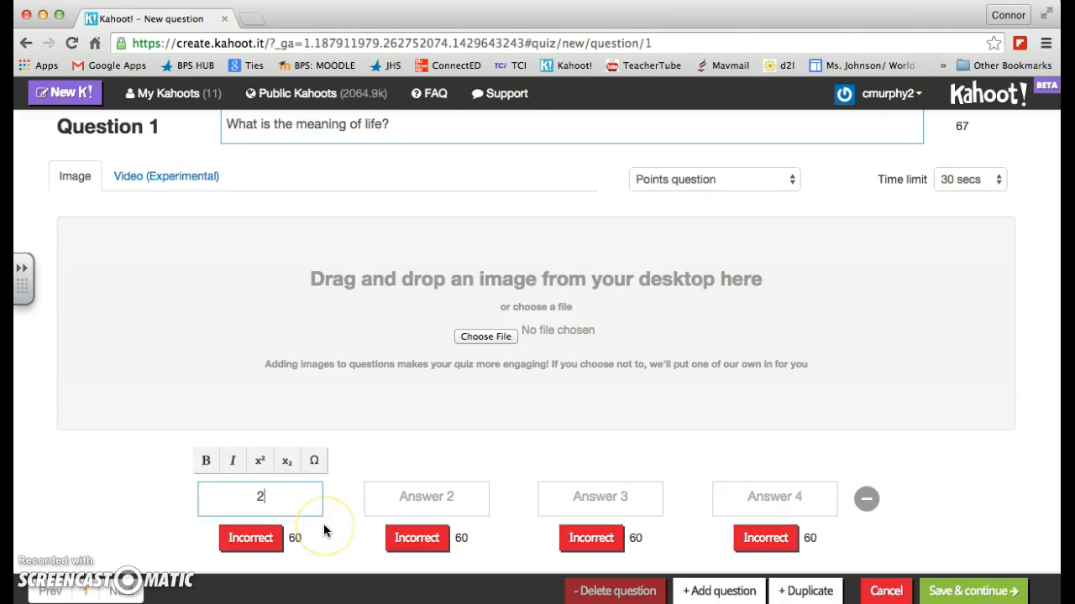
click(431, 497)
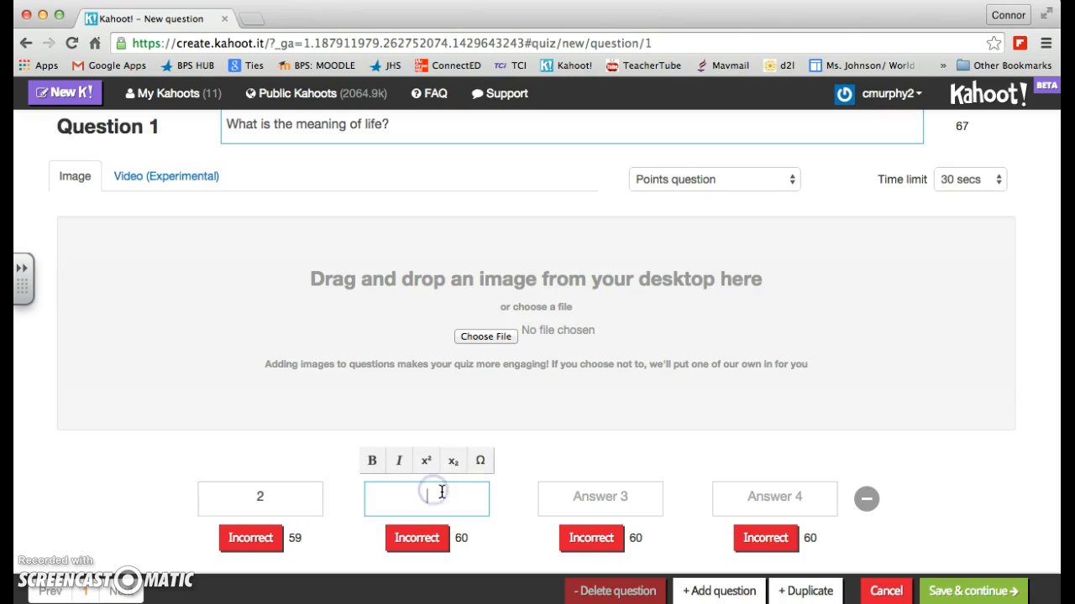
text(7)
click(611, 502)
text(6)
click(760, 499)
text(7)
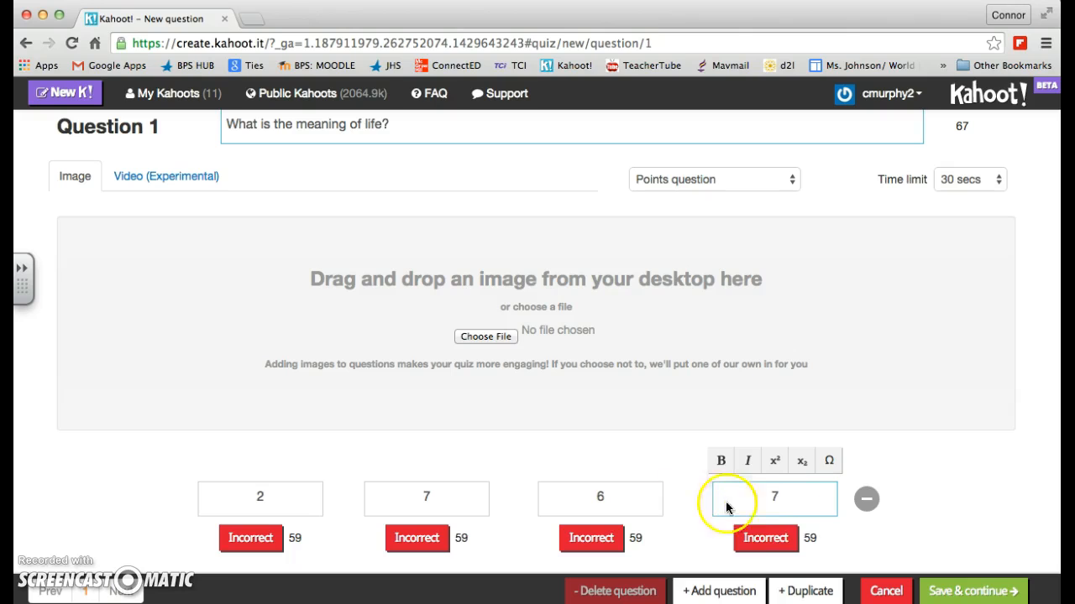
text(9)
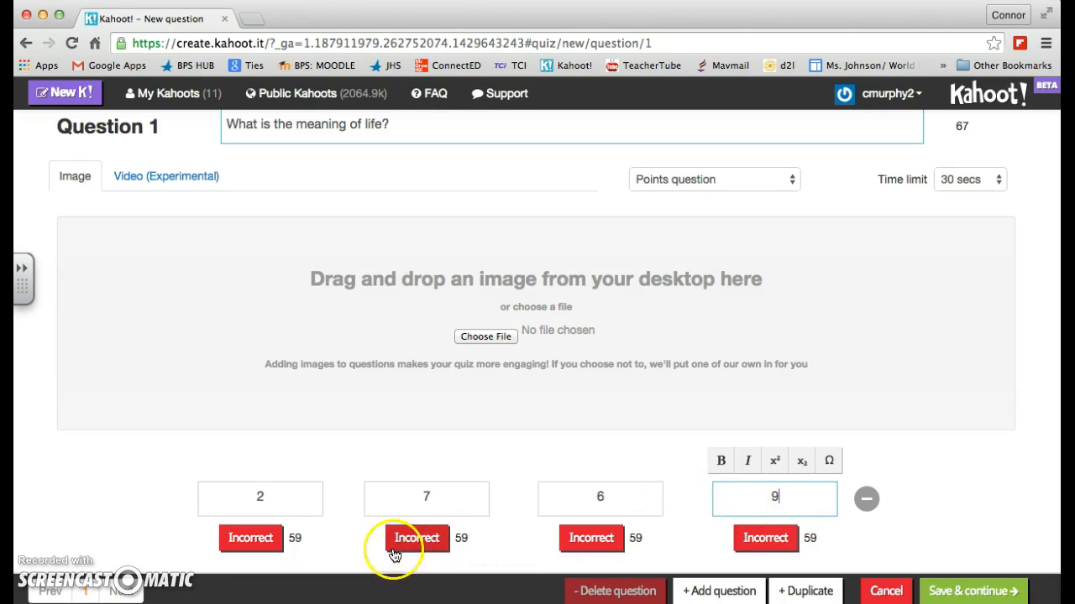
click(257, 539)
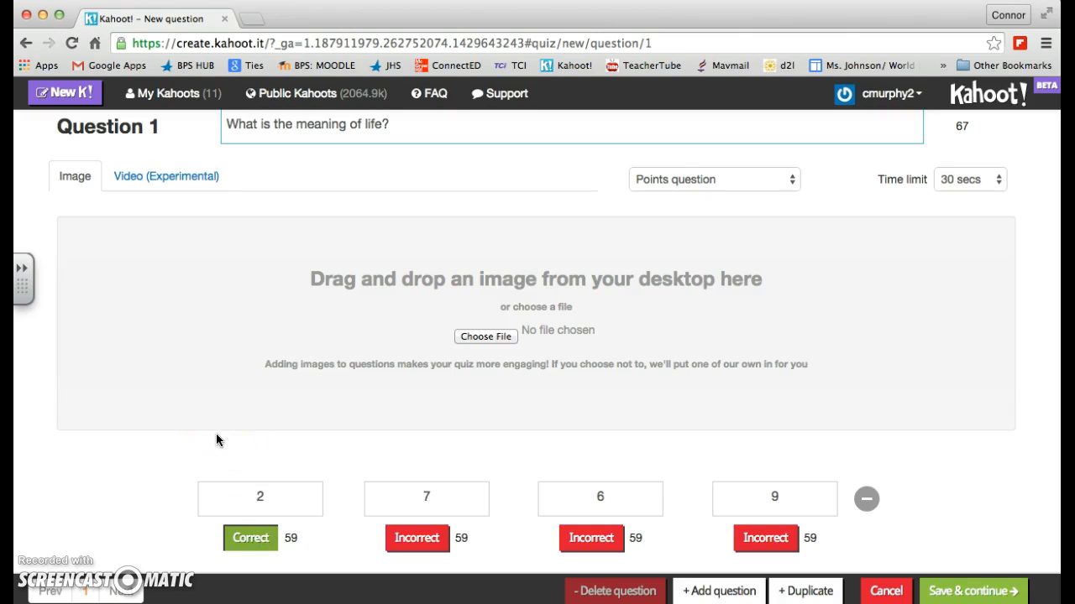
click(275, 479)
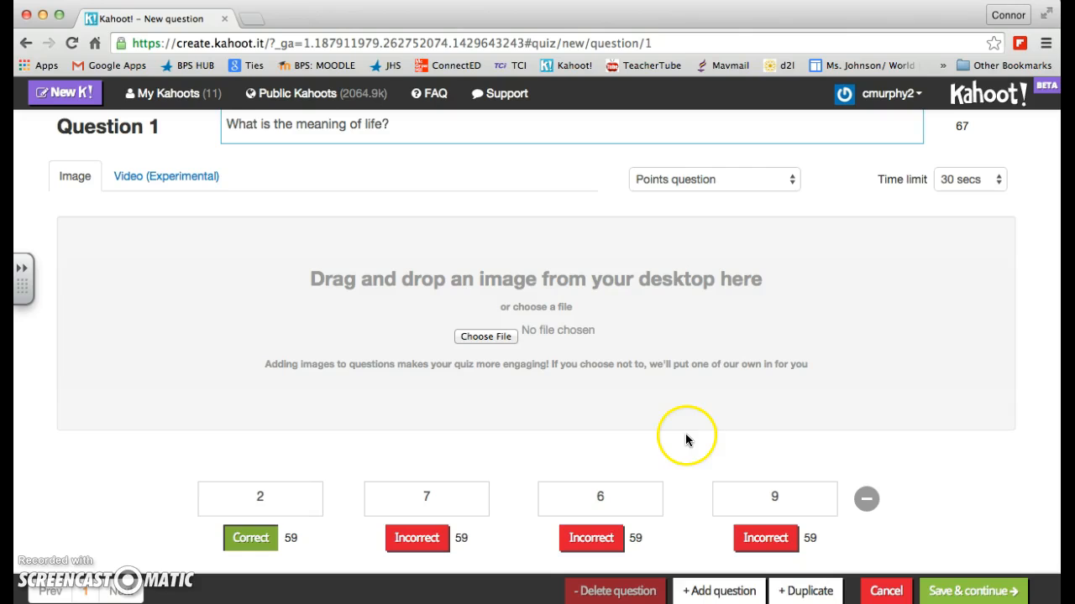
Step: Add a second question with the text "How are you feeling today?"
scroll(686, 361, down, 2)
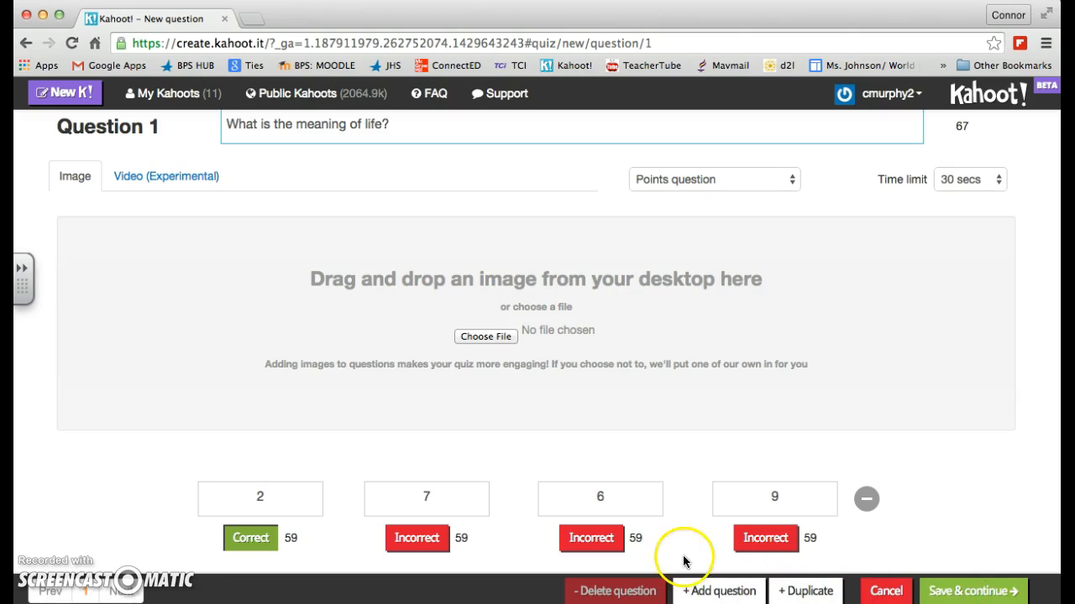
click(716, 592)
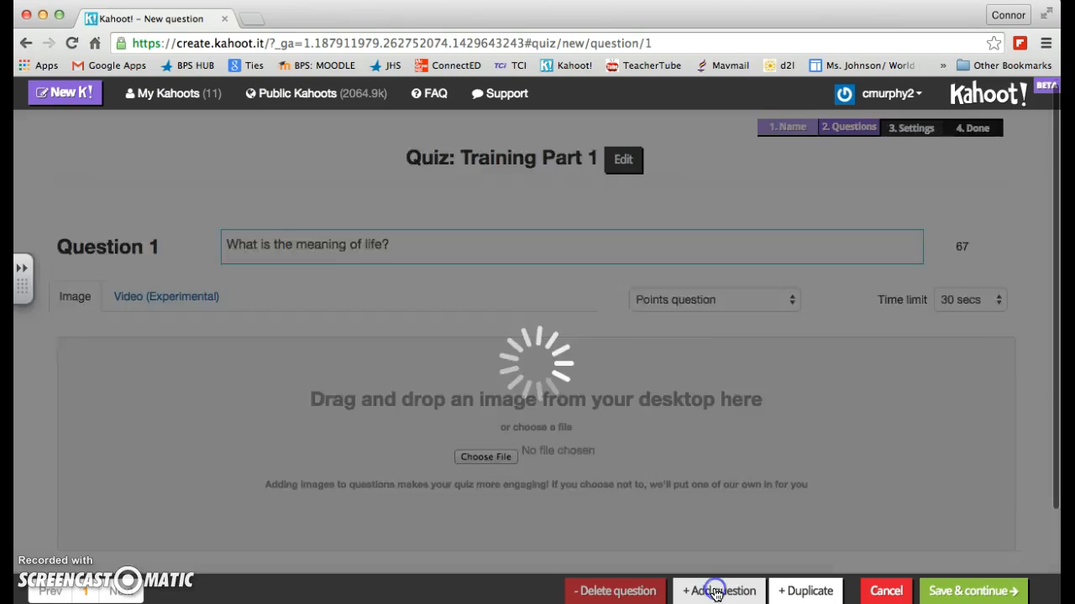
click(354, 261)
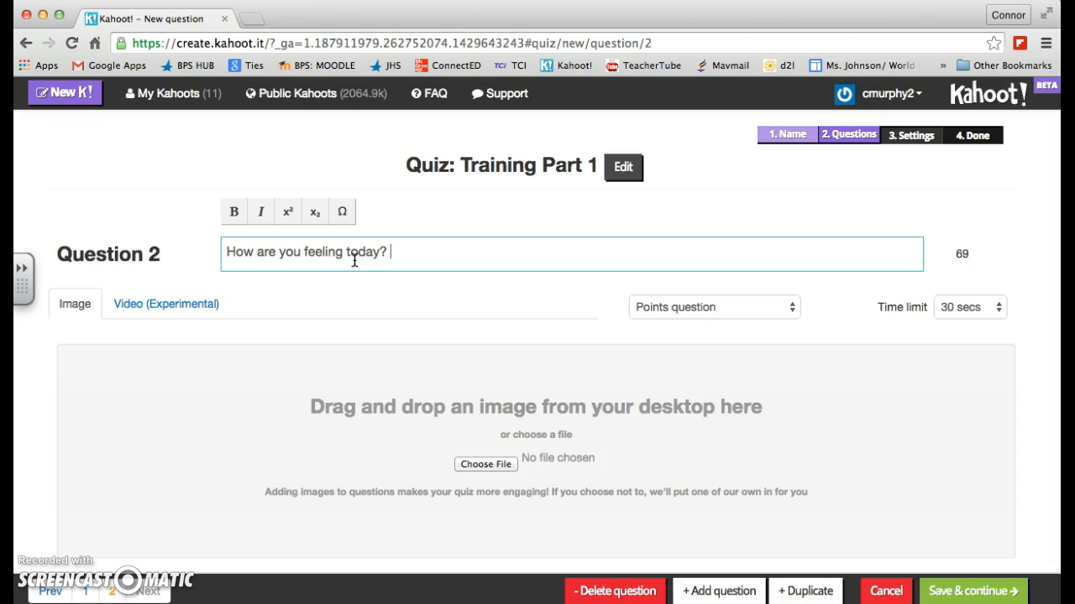
Step: Try the No points question type with a 30 secs limit on question 2, and return it to Points question
click(718, 314)
click(713, 321)
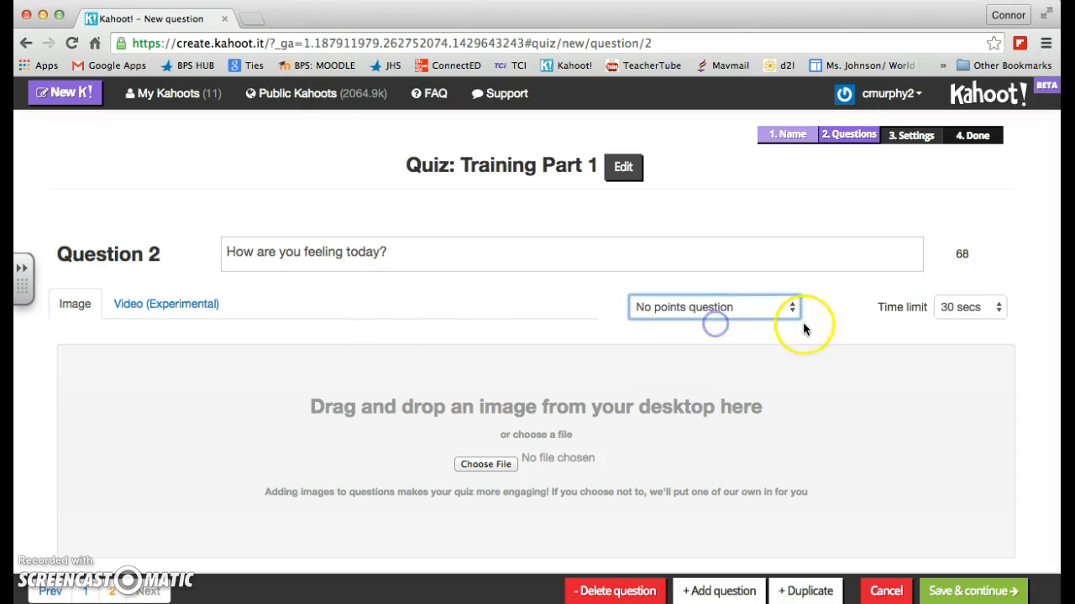
click(987, 311)
click(986, 312)
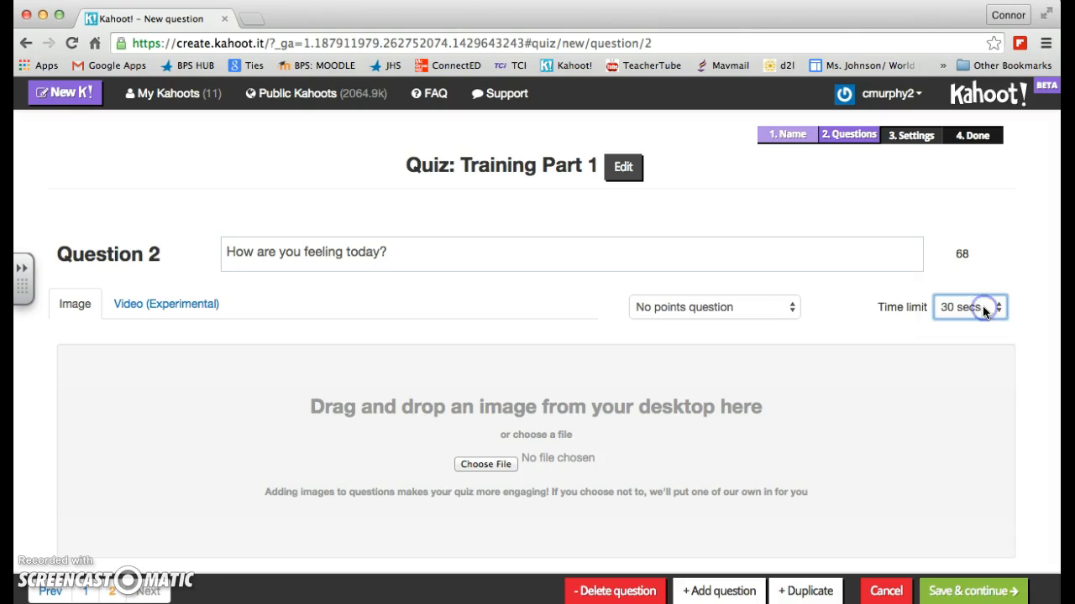
click(759, 309)
click(719, 294)
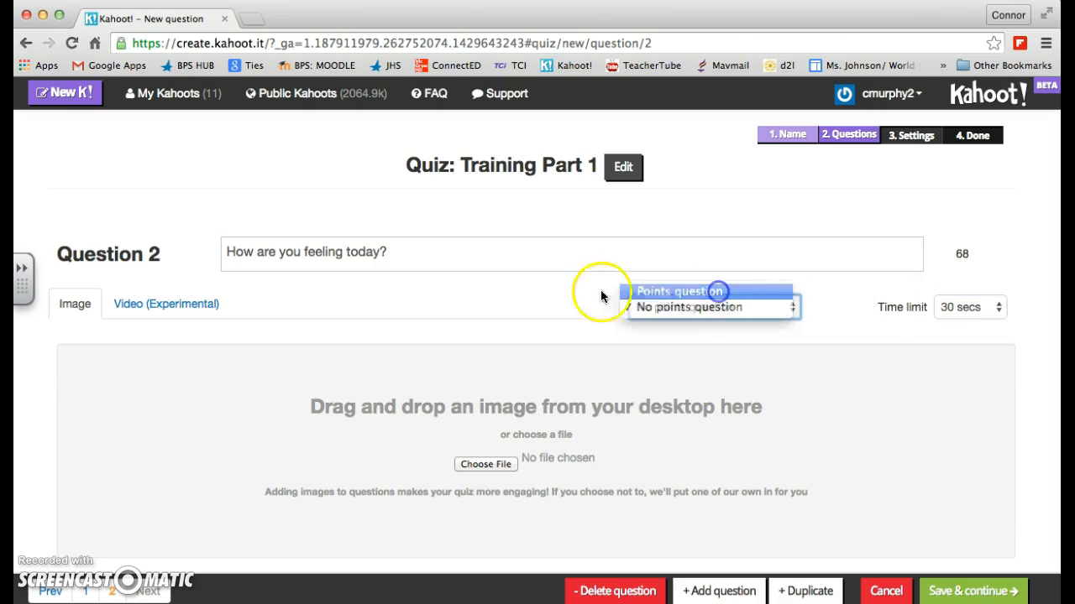
Step: Enter "Great!" as the first answer of question 2 and mark all four answers as correct
scroll(528, 291, down, 3)
click(282, 510)
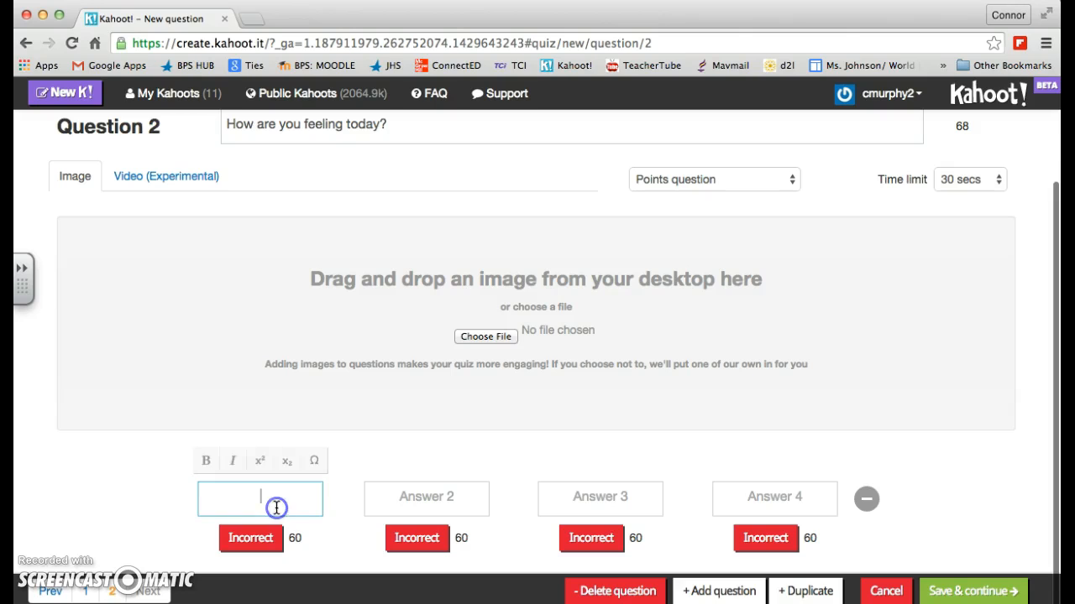
text(Great!)
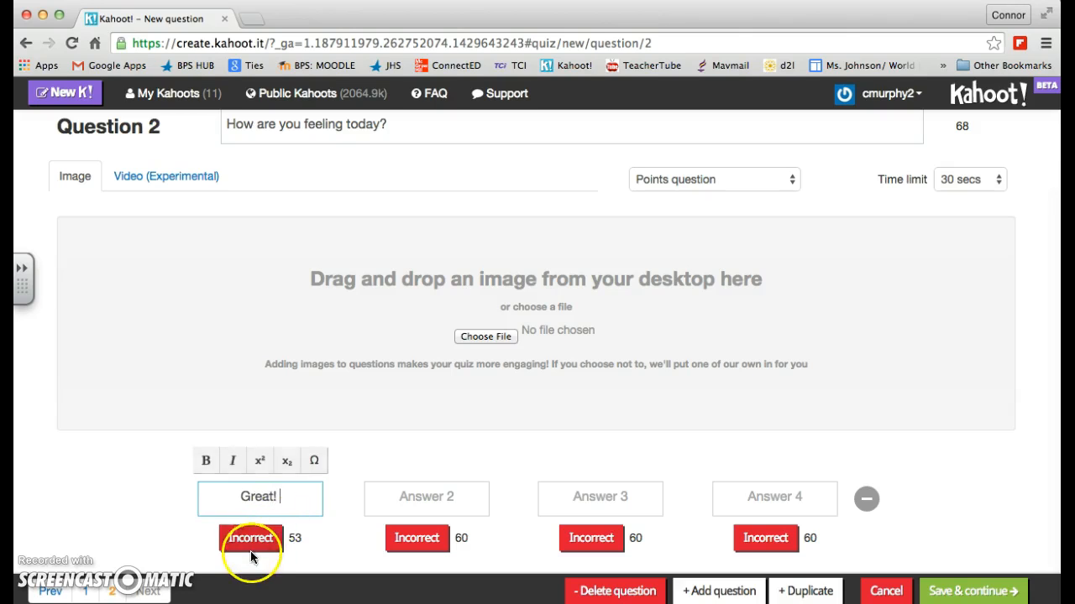
click(250, 537)
click(417, 537)
click(584, 537)
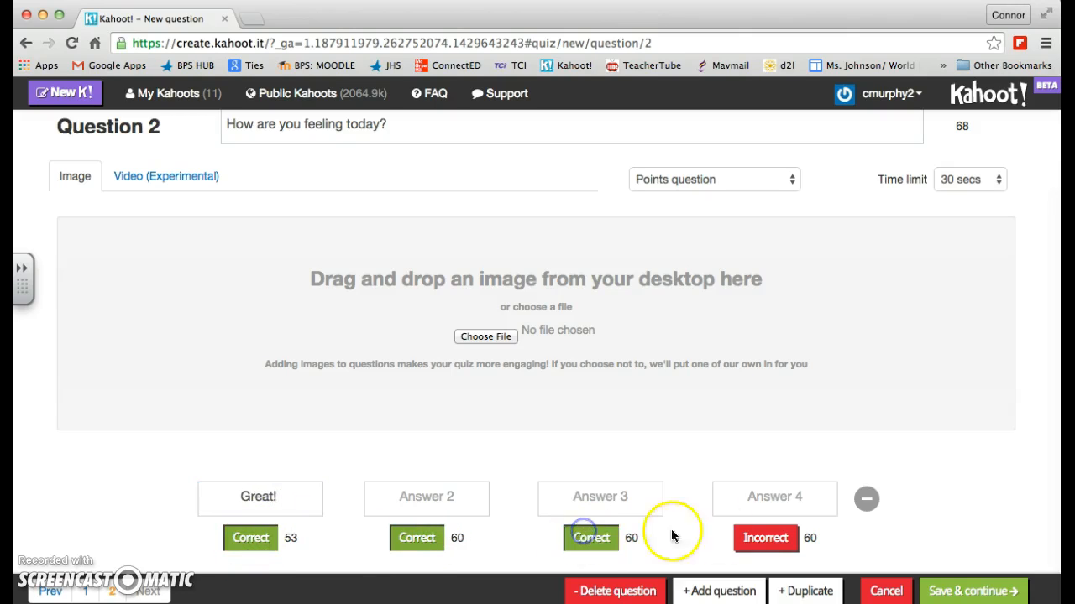
click(758, 539)
Step: Enter "Terrible", "Meh." and "Feeling pretty okay I guess." as the second, third and fourth answers of question 2
click(445, 499)
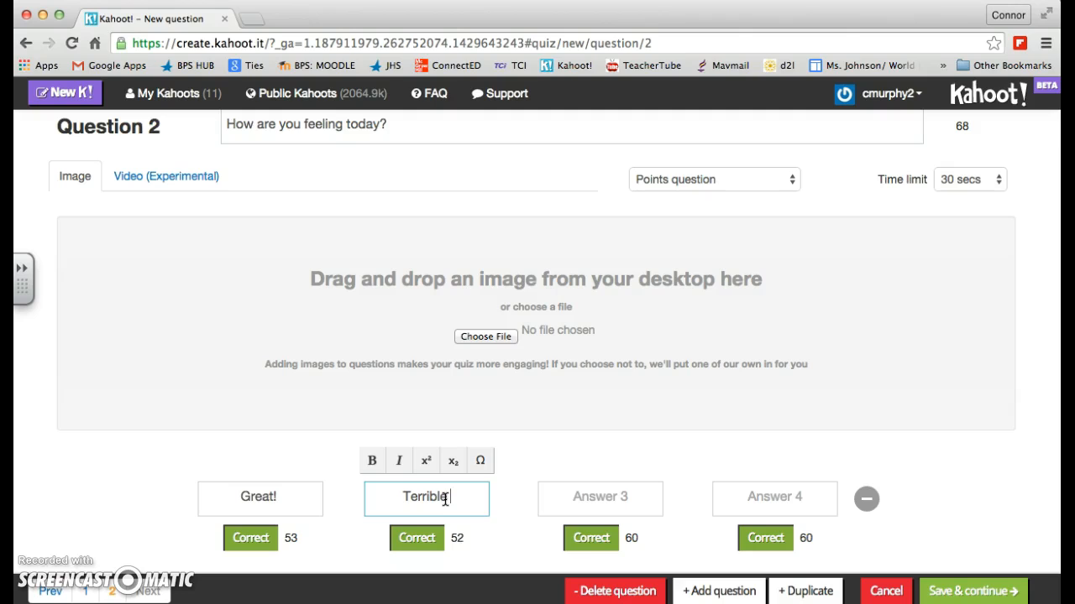
click(592, 502)
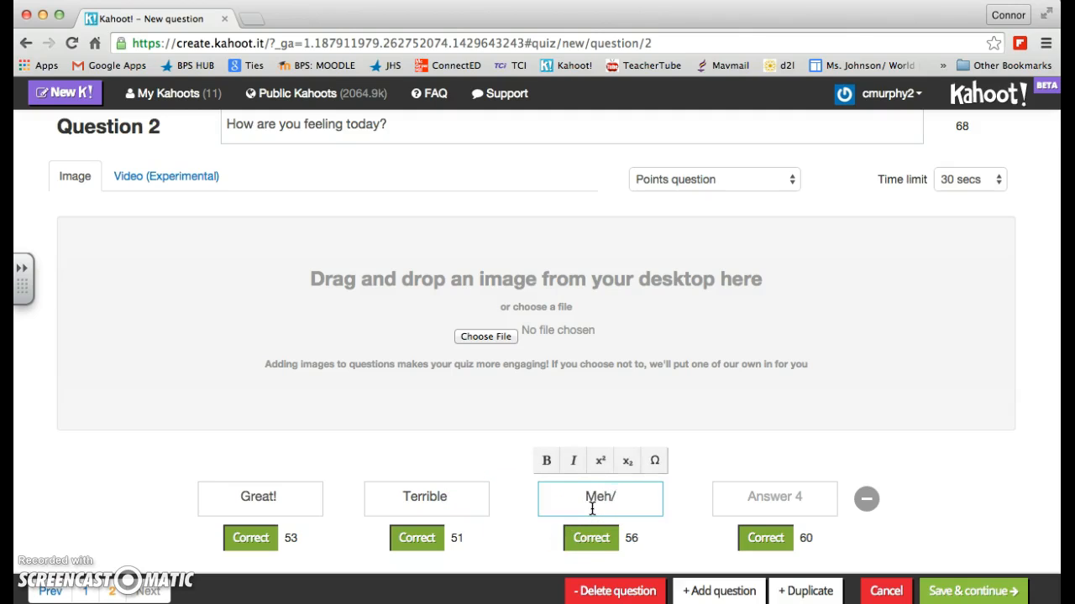
click(747, 499)
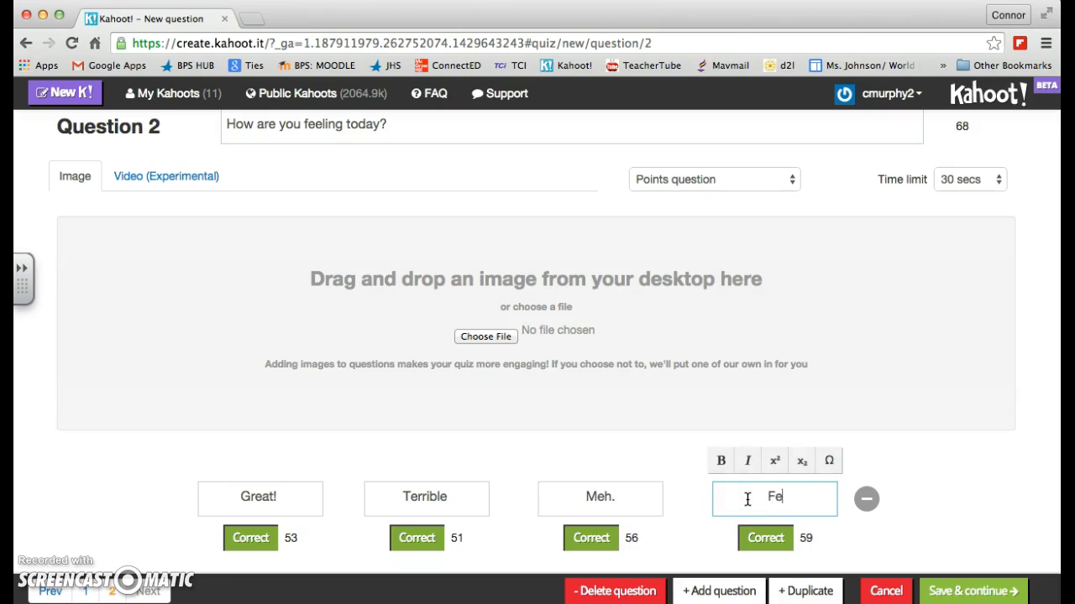
text(Feeling pretty okka)
text(y I guess)
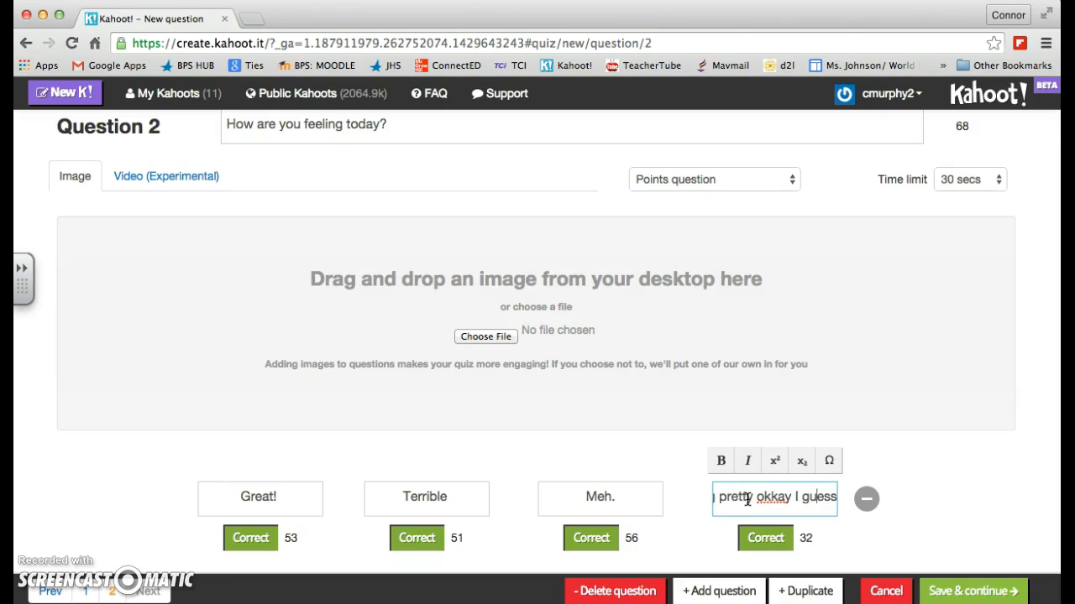
key(BackSpace)
click(784, 499)
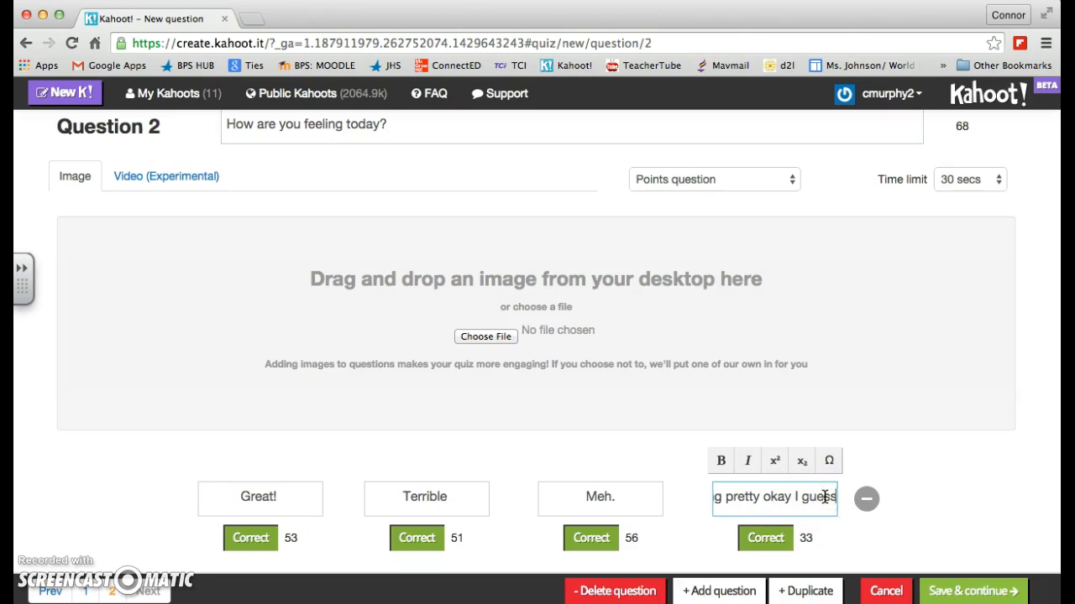
text(.)
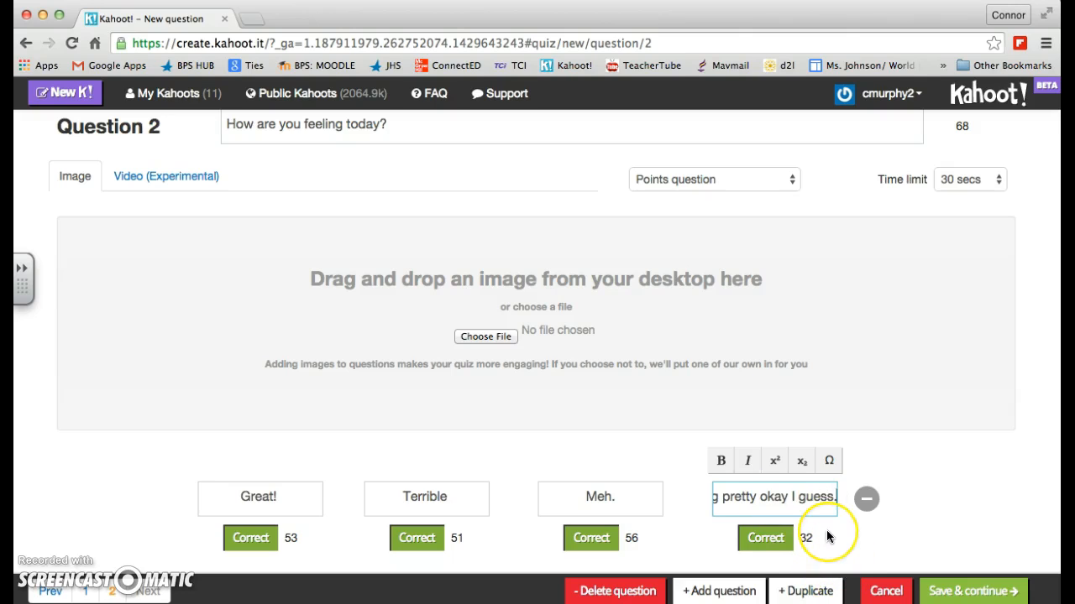
Step: Save the questions, move "What is the meaning of life?" below "How are you feeling today?", and continue to the quiz settings
click(972, 592)
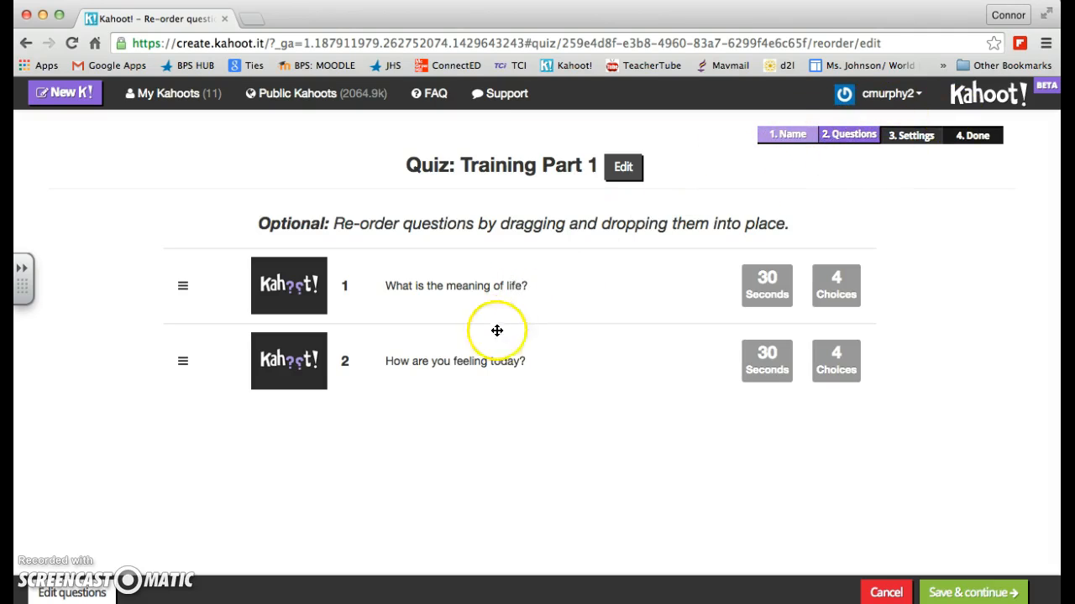
drag(476, 288, 461, 356)
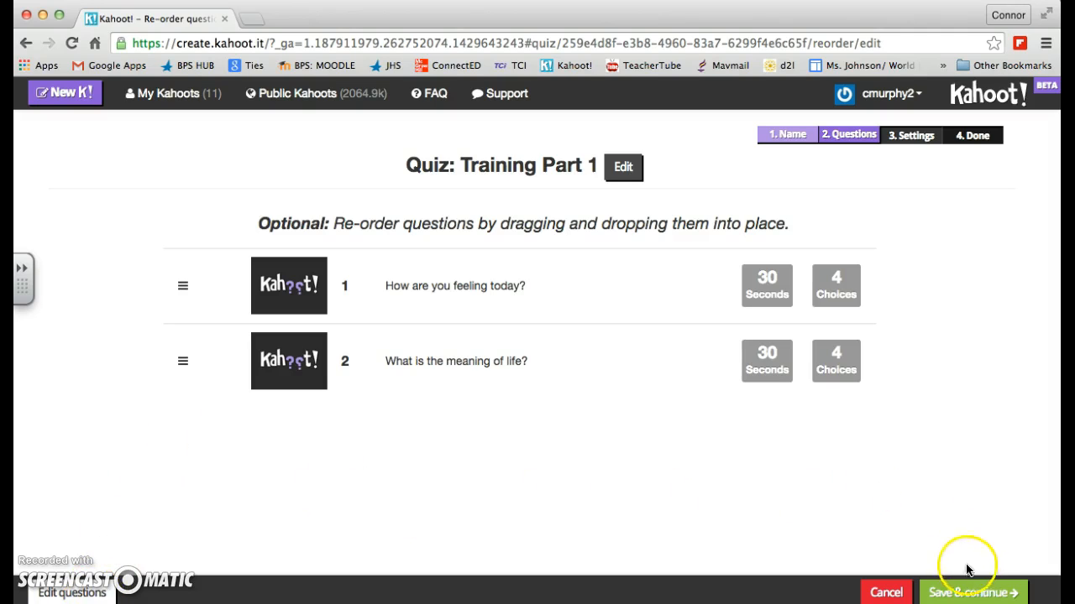
click(963, 594)
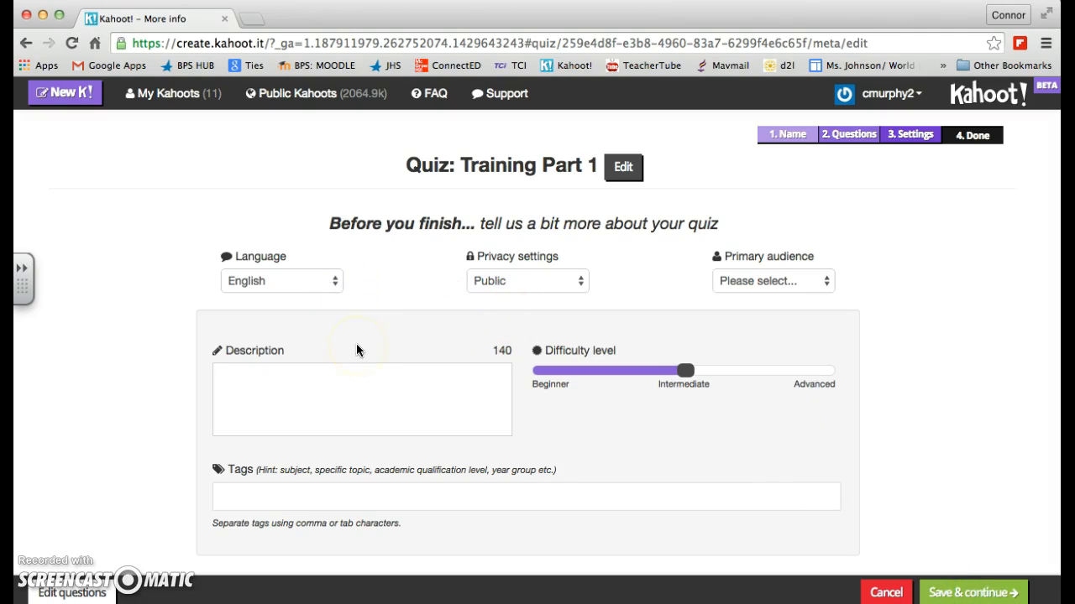
Step: Keep English as the quiz language, and set the privacy to Private and the primary audience to School
click(326, 288)
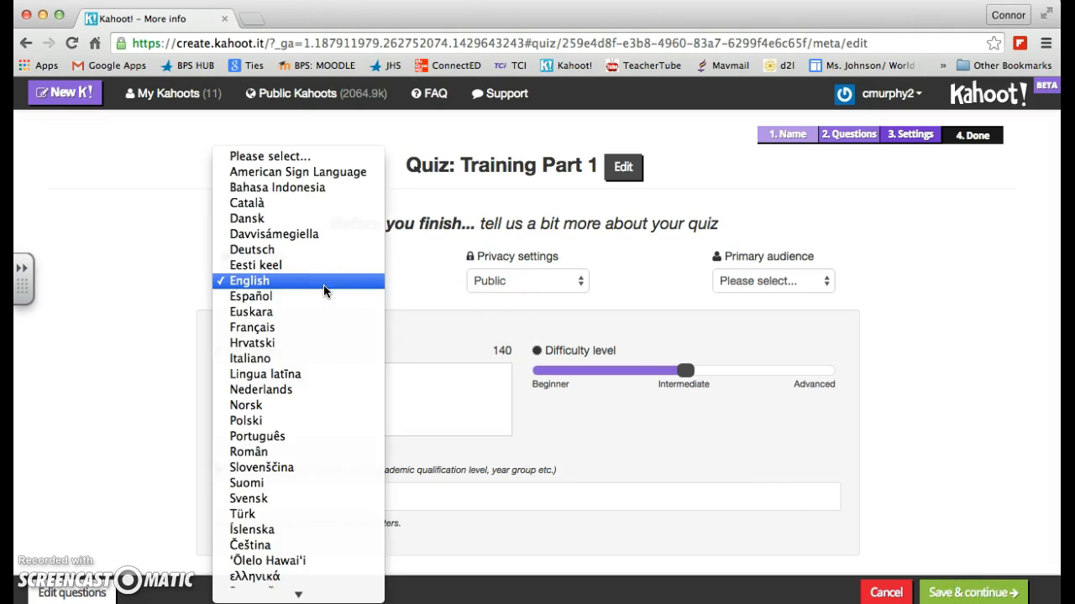
click(326, 288)
click(512, 282)
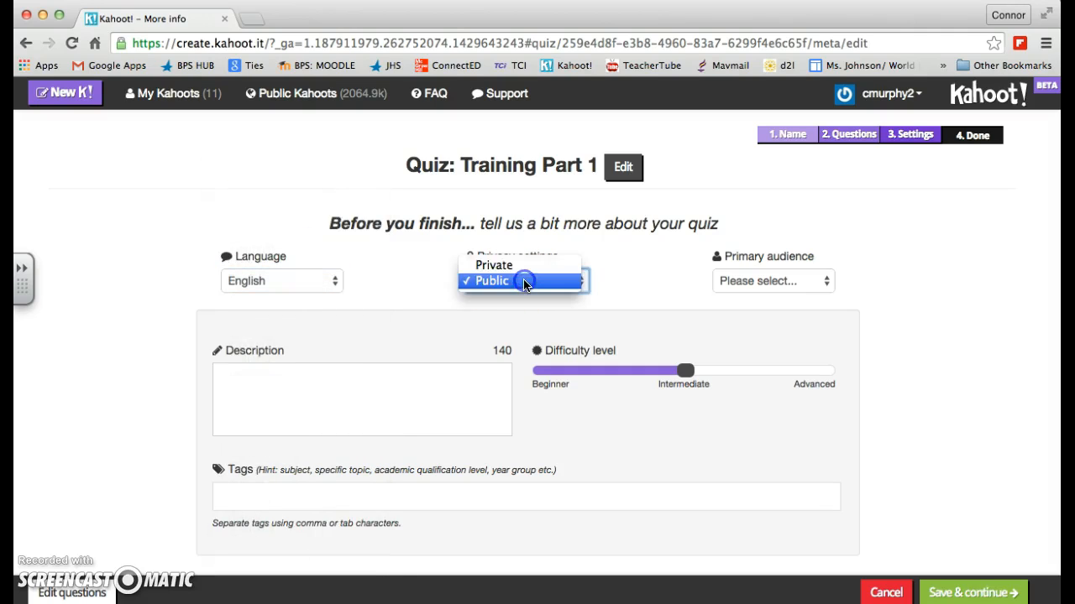
click(514, 269)
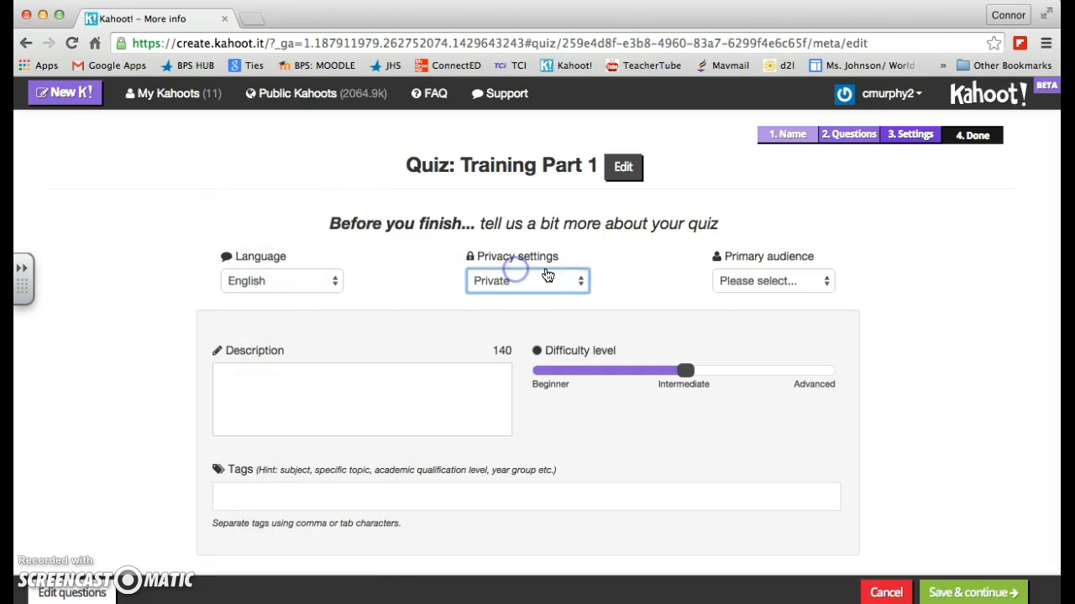
click(726, 288)
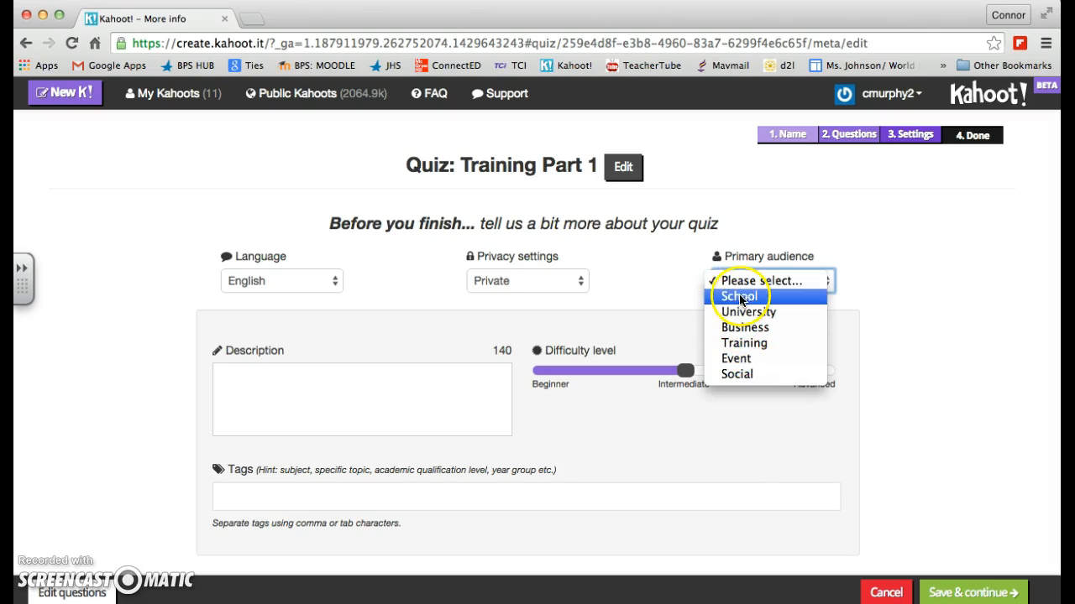
click(741, 295)
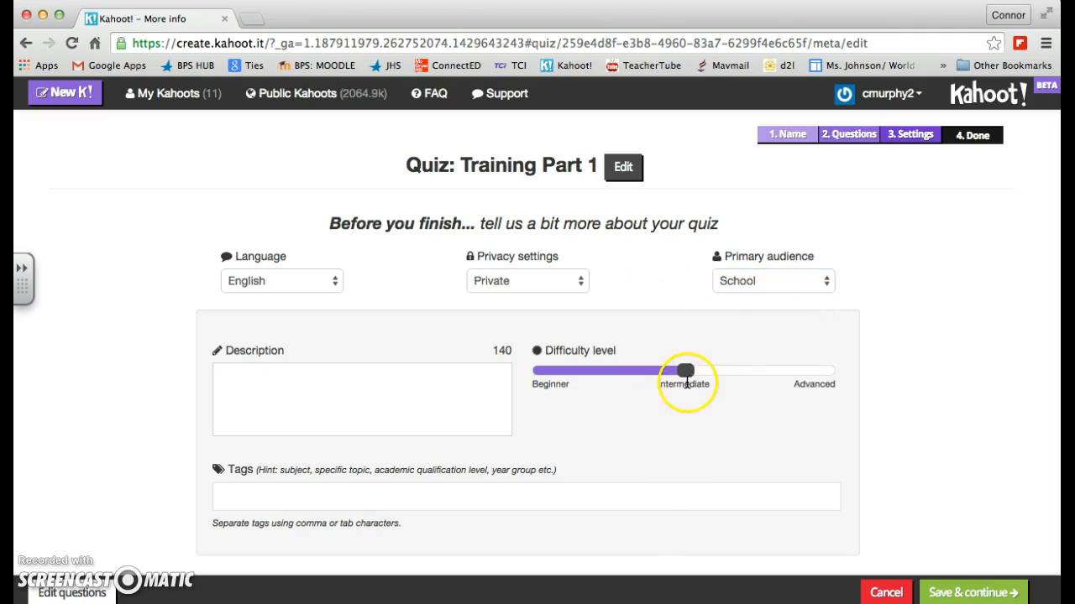
Step: Keep the difficulty level at Intermediate, save the settings and finish the quiz without a cover image
mouse_move(689, 378)
mouse_down()
mouse_move(802, 370)
mouse_move(534, 362)
mouse_move(685, 372)
mouse_up()
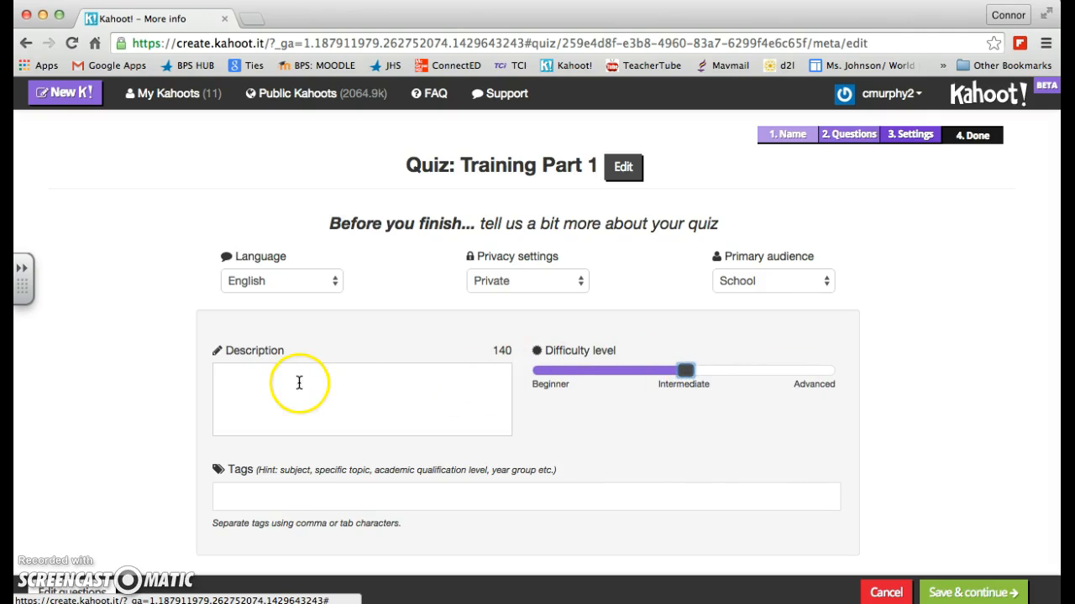
scroll(268, 391, down, 1)
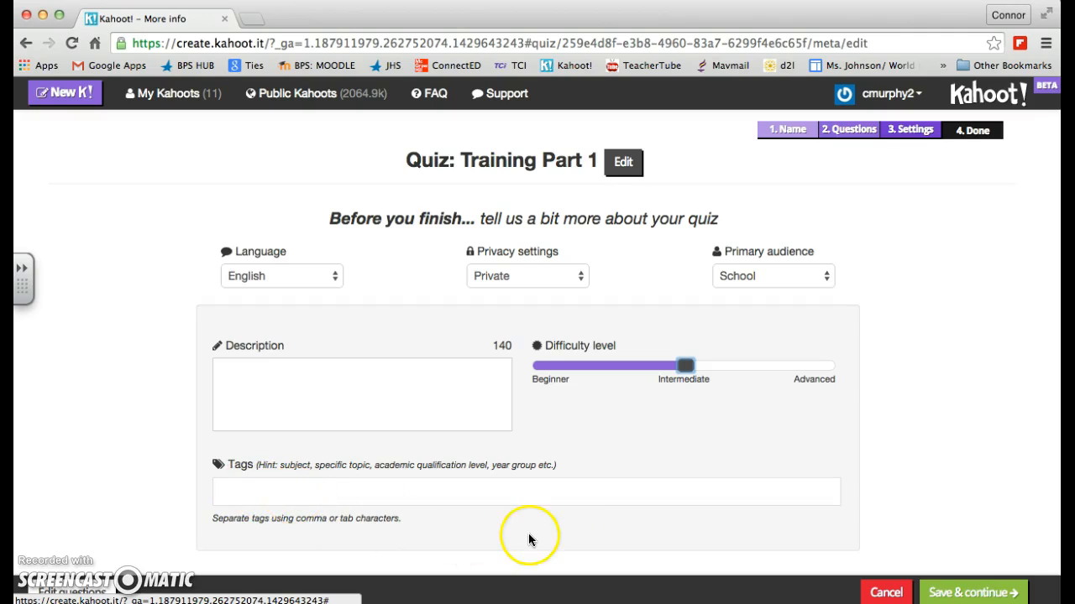
click(965, 593)
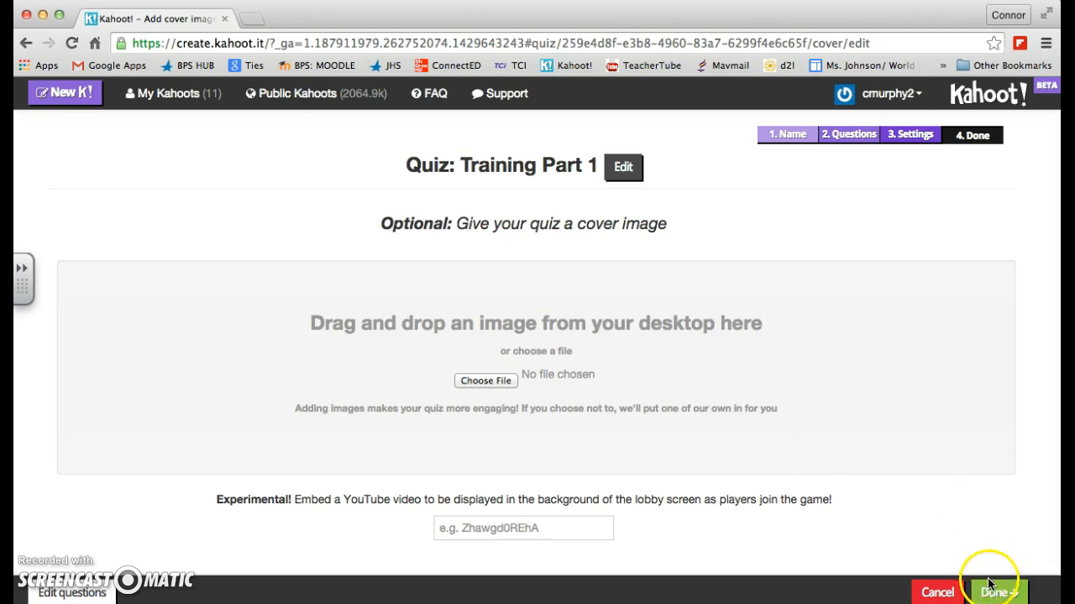
click(1007, 594)
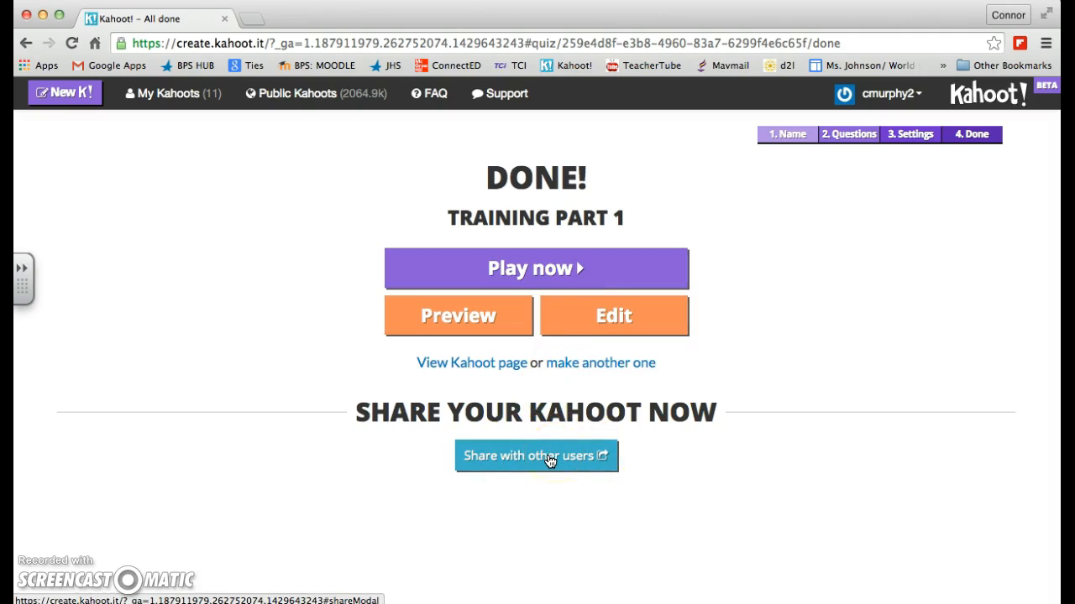
Step: Open the quiz preview and launch it with the game-pin displayed throughout and the order of questions and answers randomised
click(491, 328)
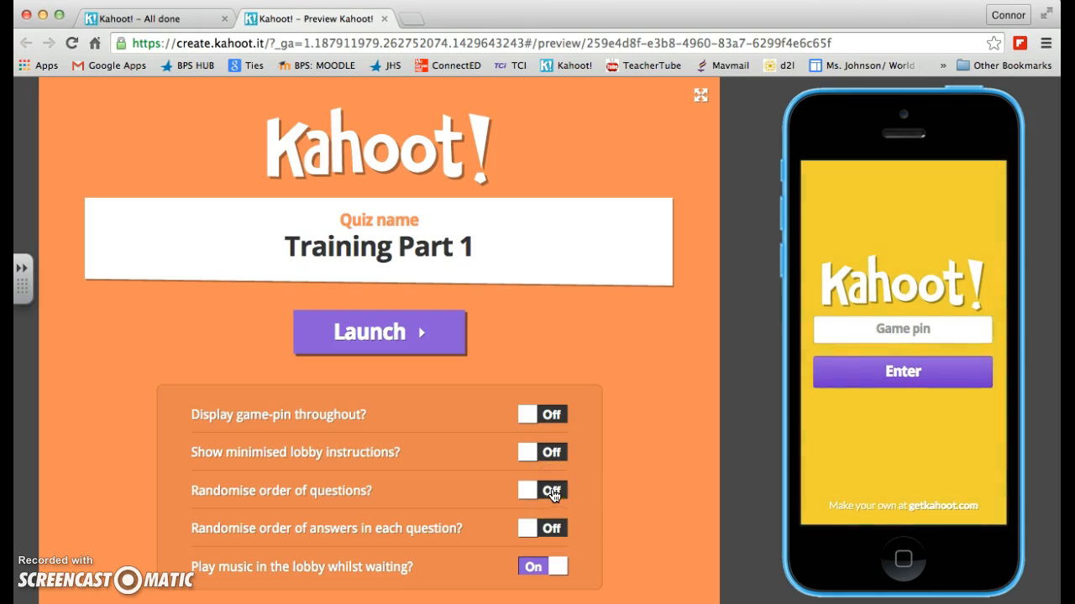
click(532, 417)
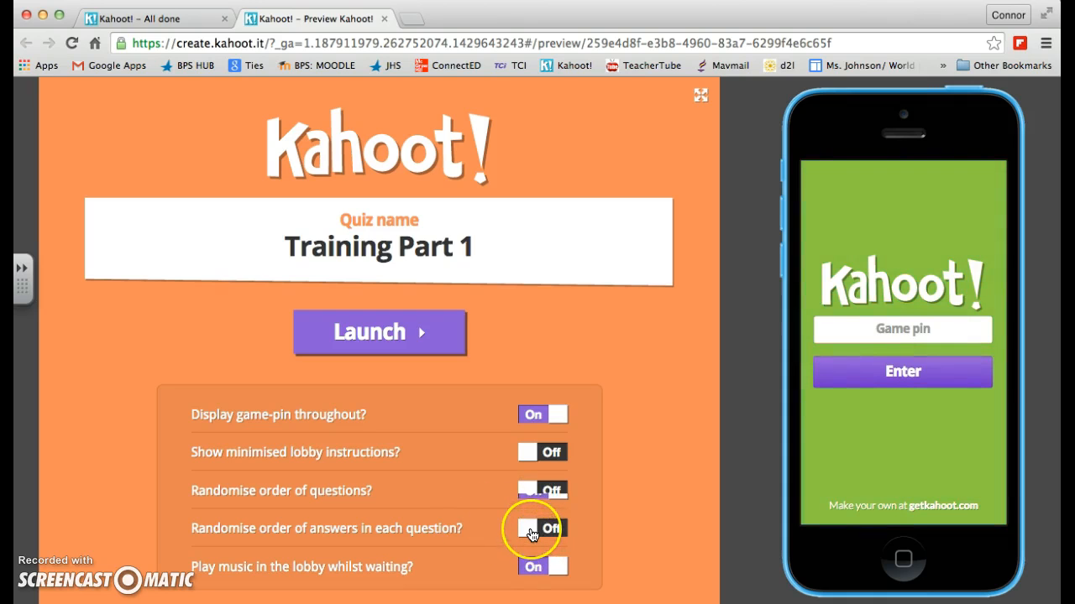
click(530, 535)
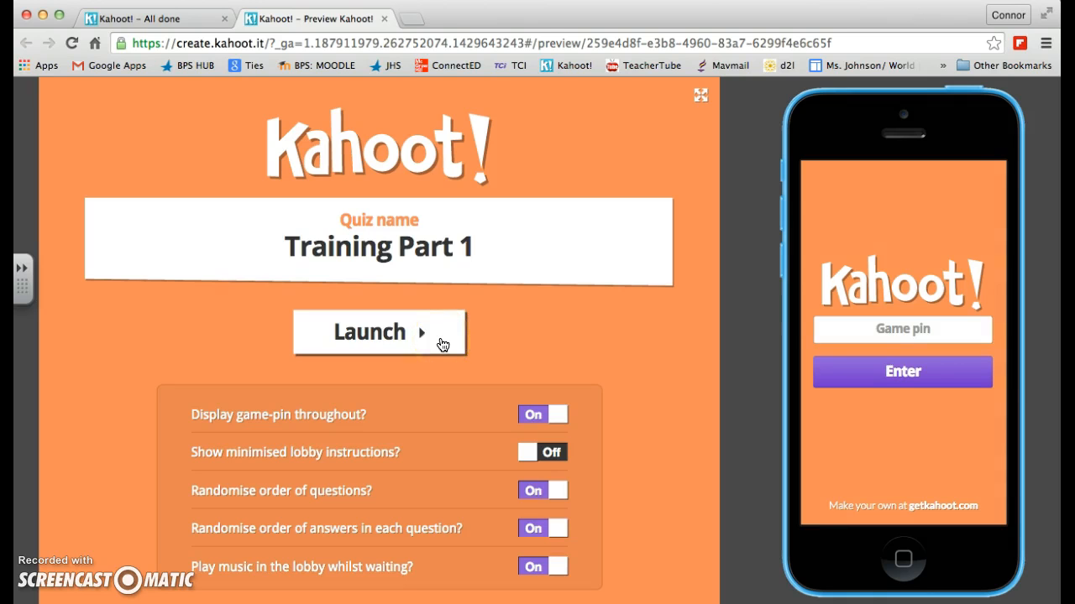
click(442, 343)
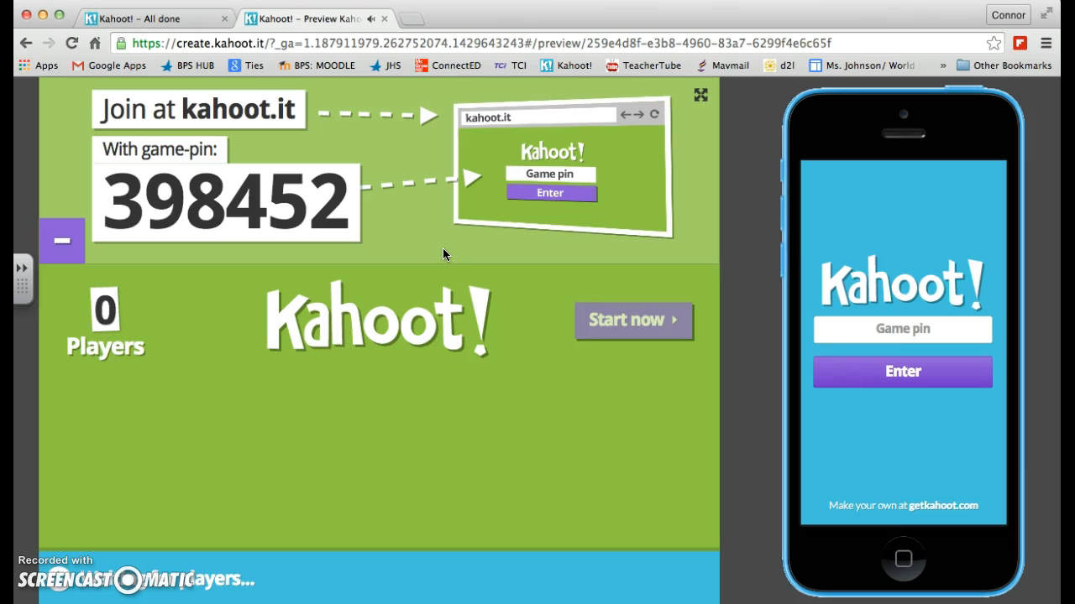
Step: Lower the sound volume and submit the displayed game pin on the simulated phone
key(XF86AudioLowerVolume)
key(XF86AudioLowerVolume)
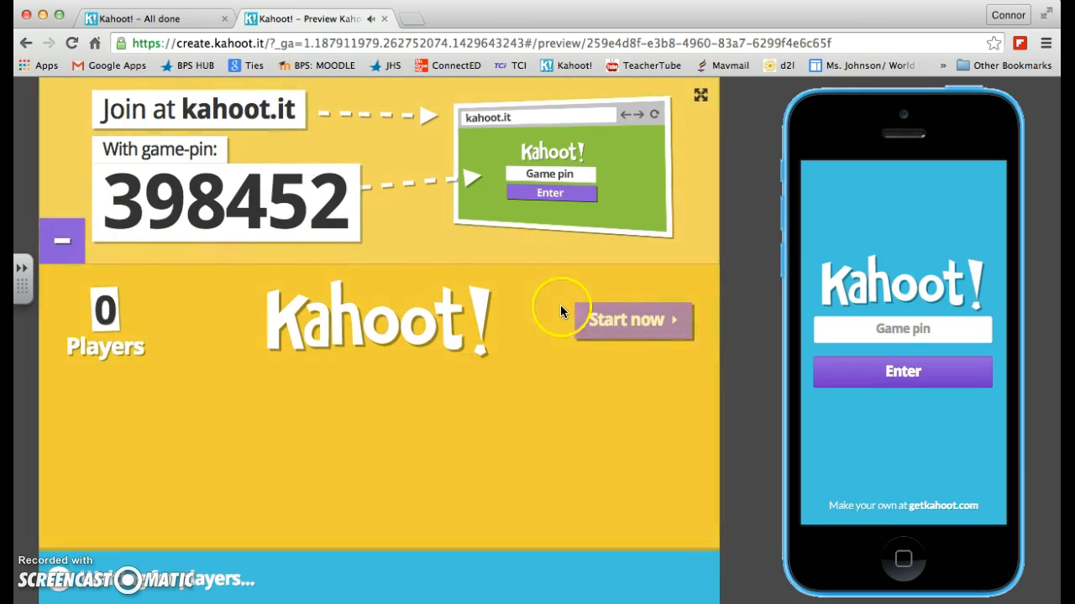
click(854, 320)
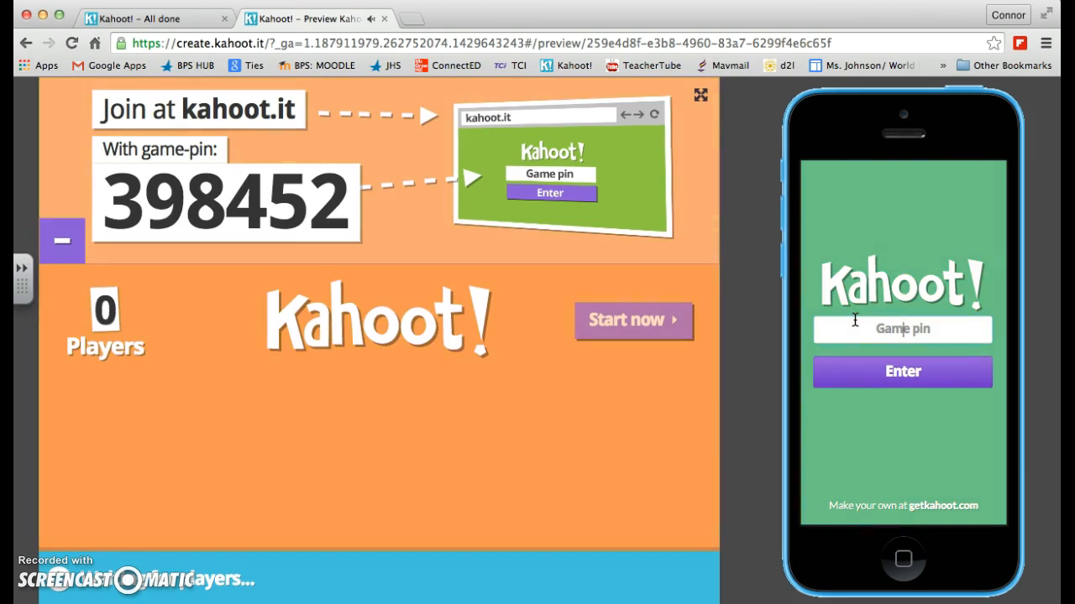
text(398452)
click(941, 375)
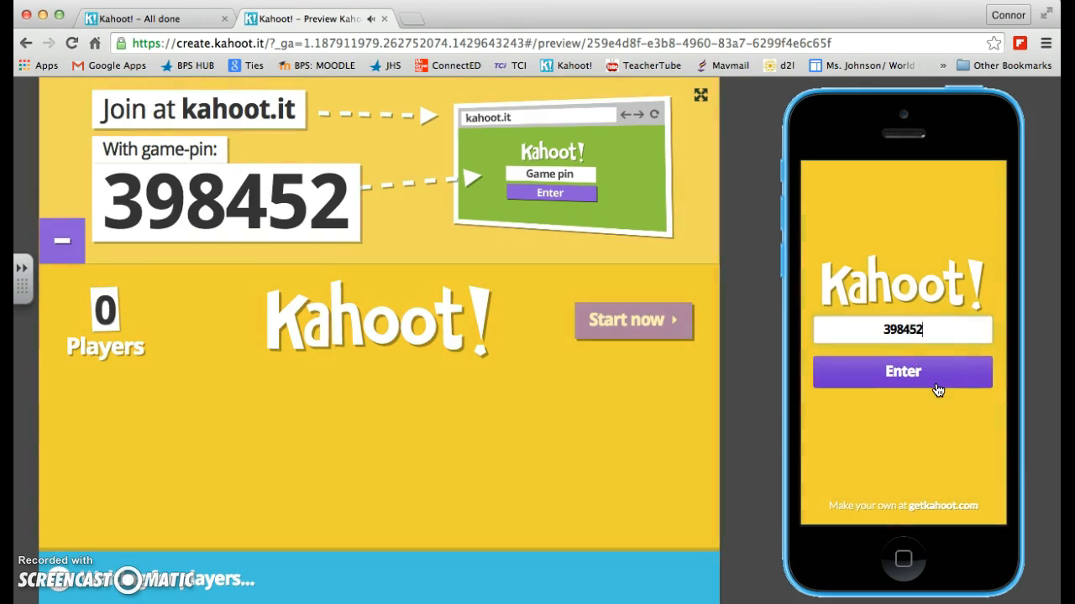
click(938, 389)
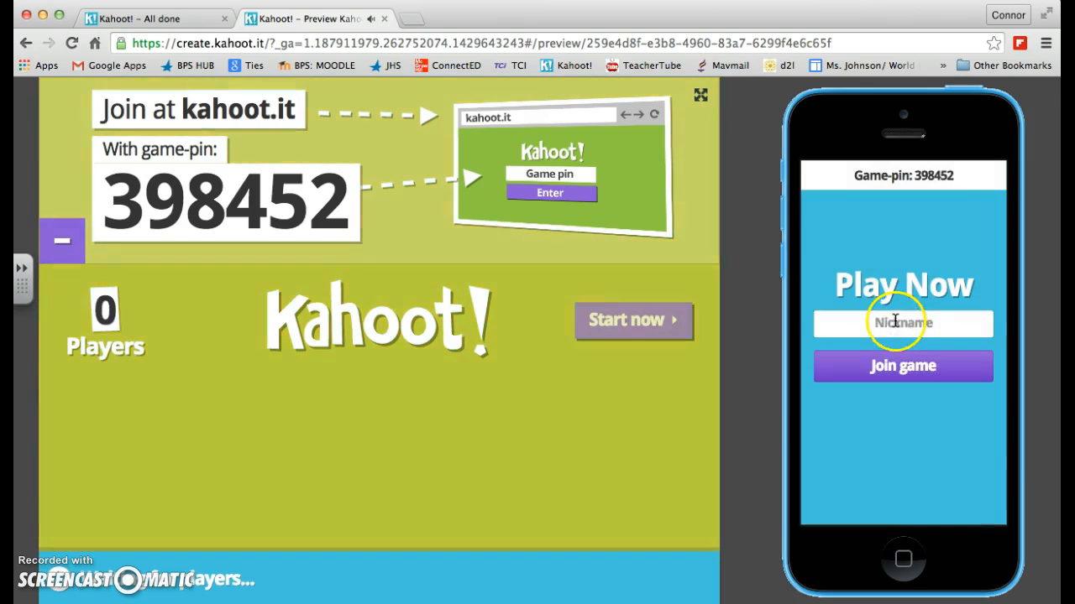
Step: Enter the player's nickname on the simulated phone and join the game
click(895, 322)
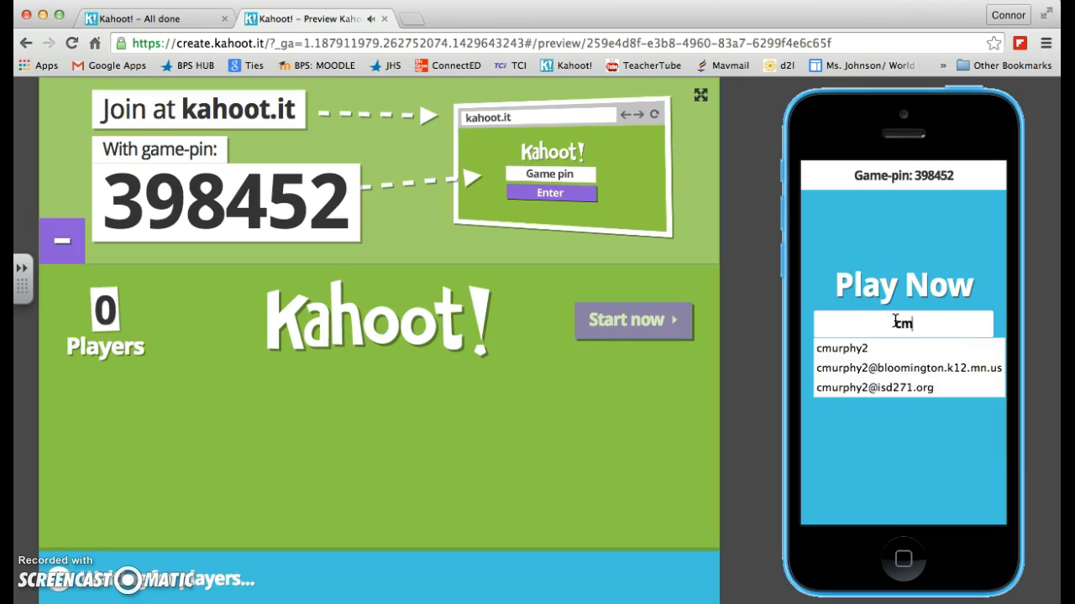
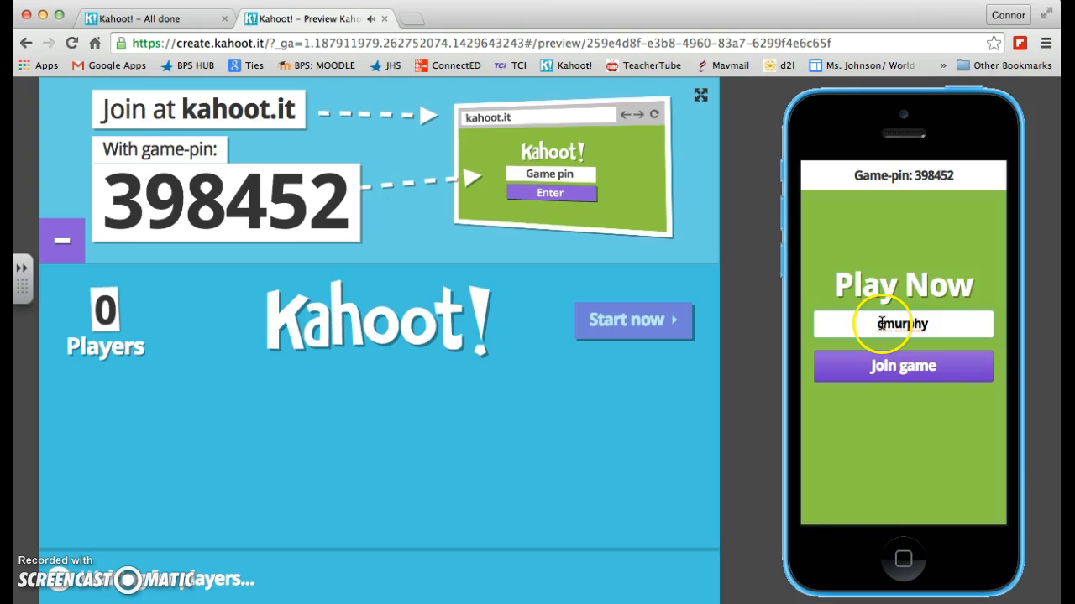
click(889, 370)
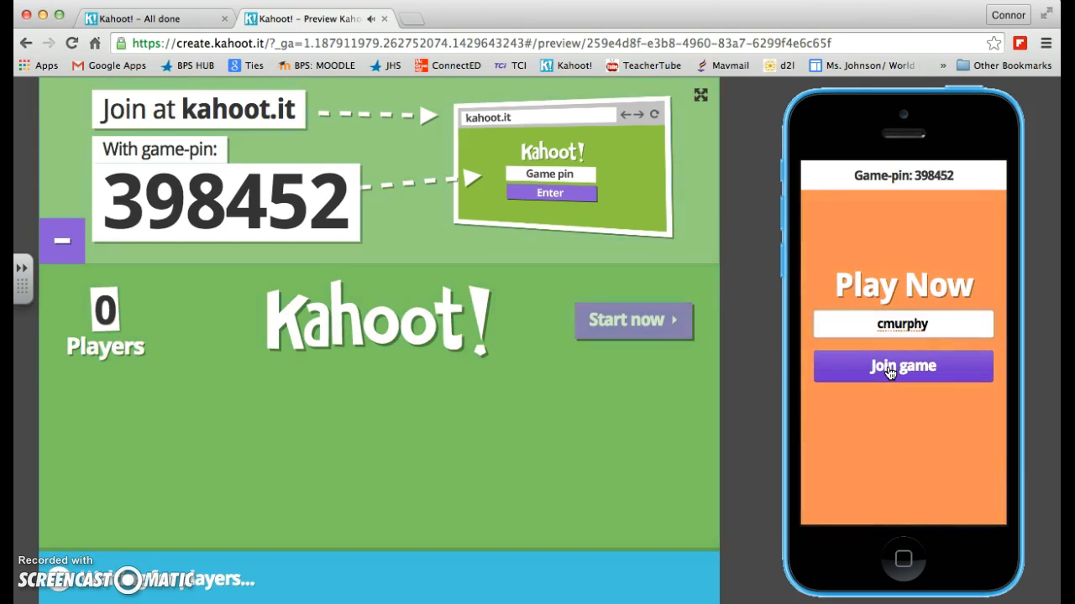
click(889, 370)
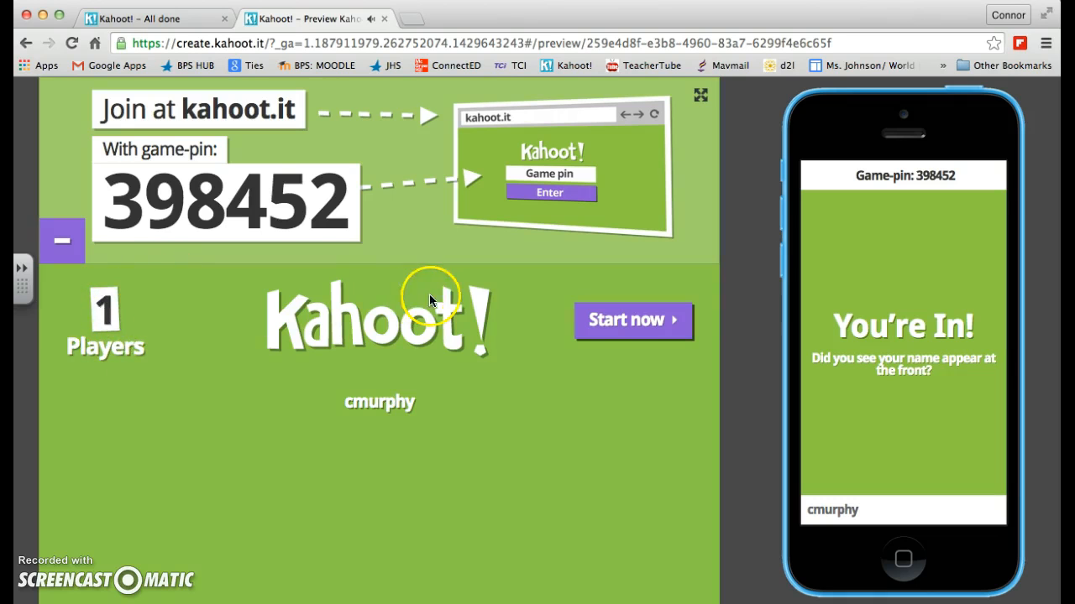
Step: Start the game and play both questions as the player, answering the first with 2 and the second with "Great!"
click(641, 337)
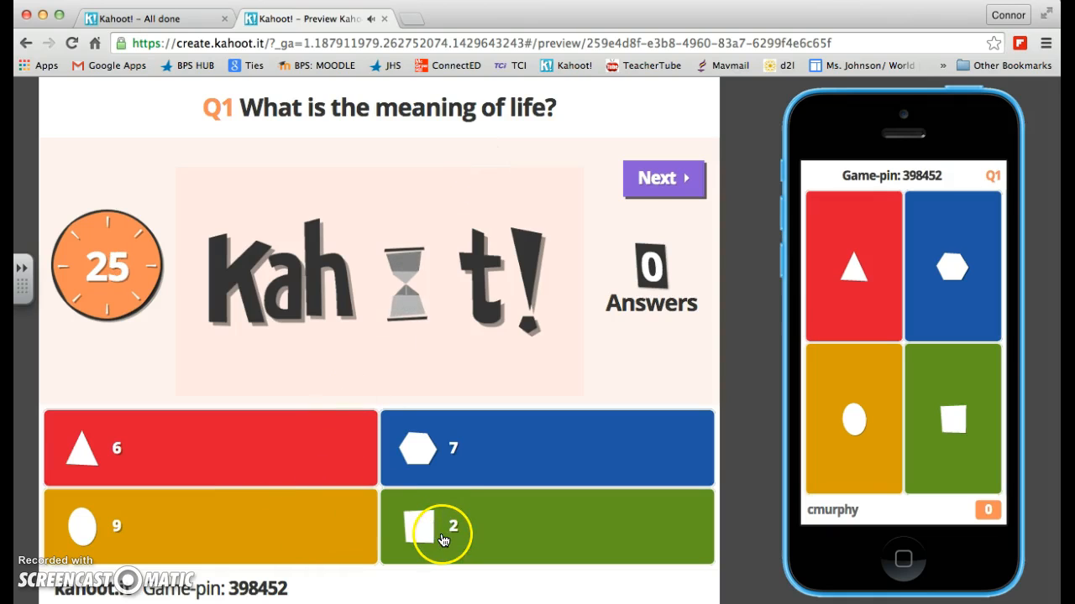
click(952, 382)
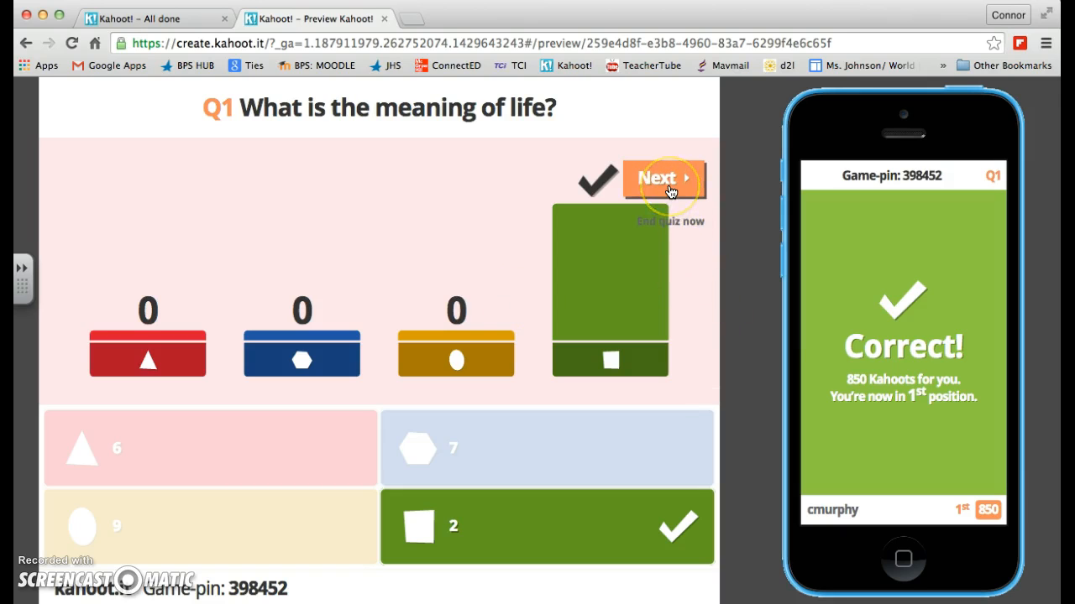
click(669, 190)
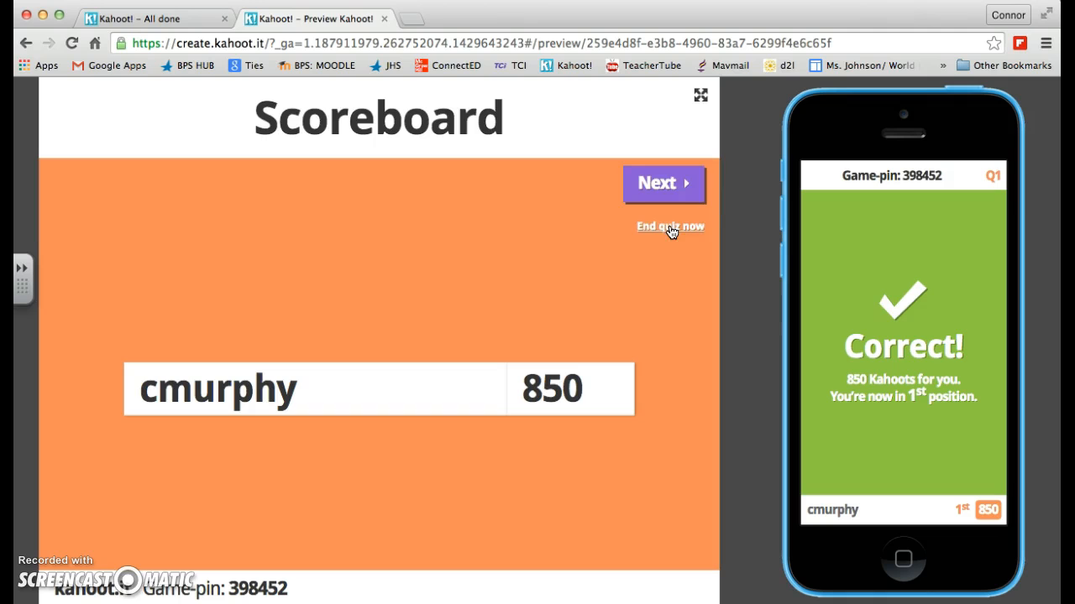
click(667, 194)
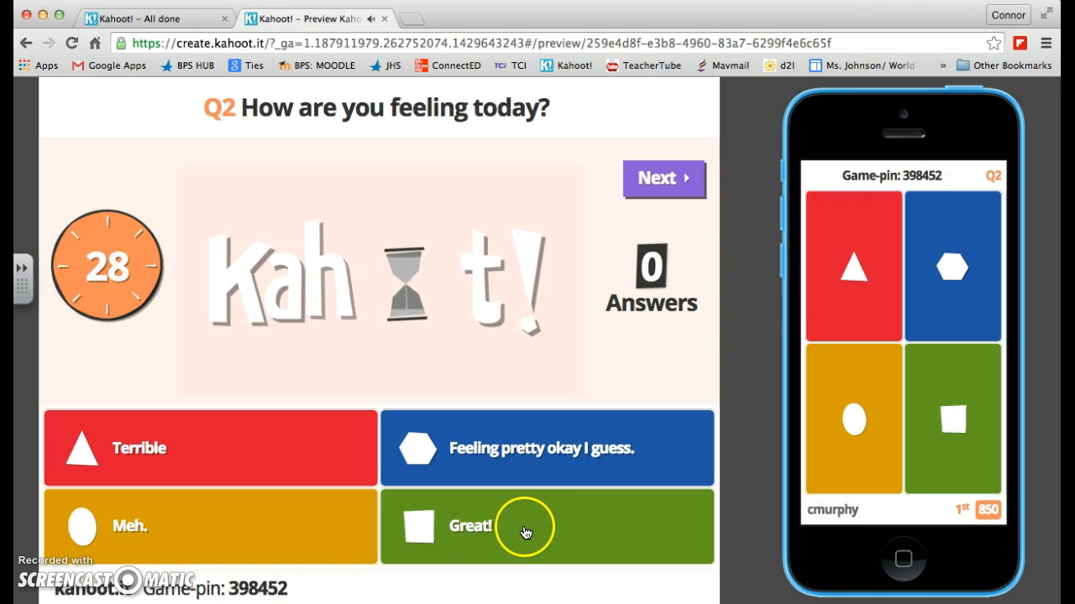
click(960, 412)
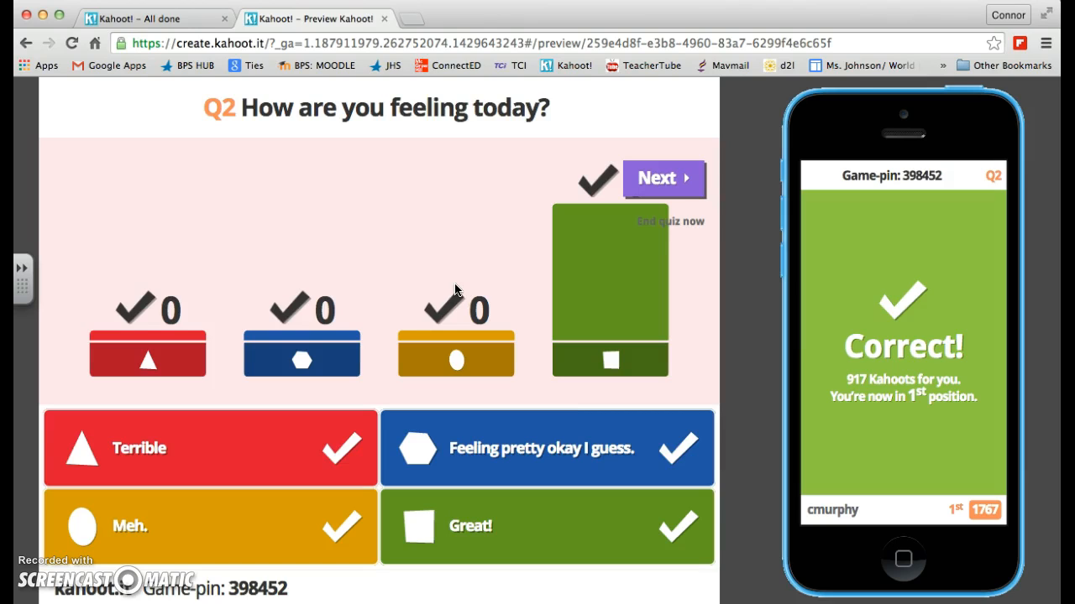
Step: Finish the previewed game by going through the scoreboard, winner, ratings and final results pages, and close the preview
click(491, 255)
click(673, 190)
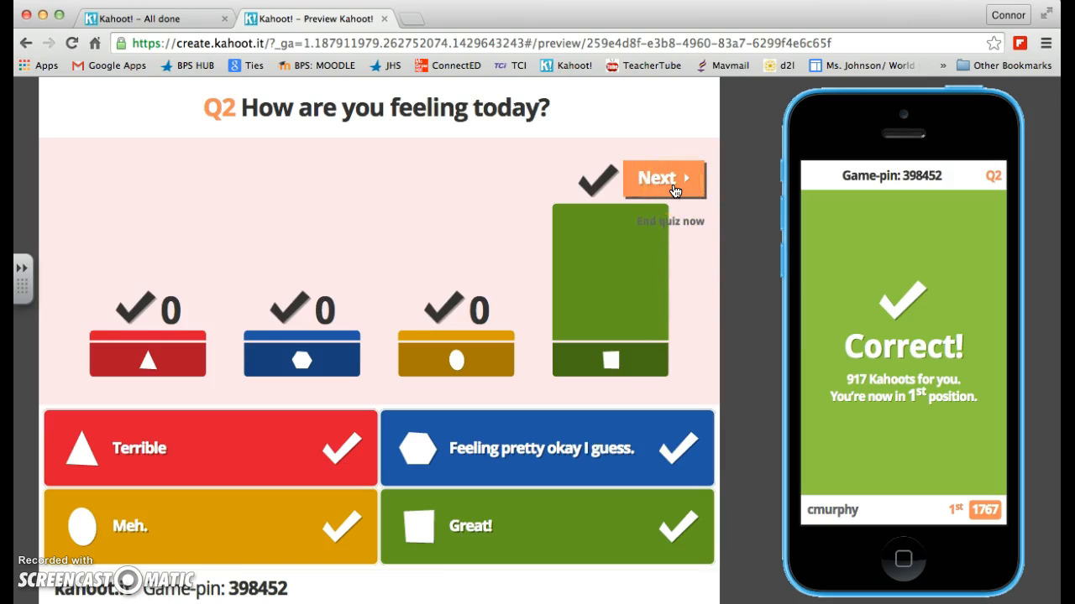
click(673, 190)
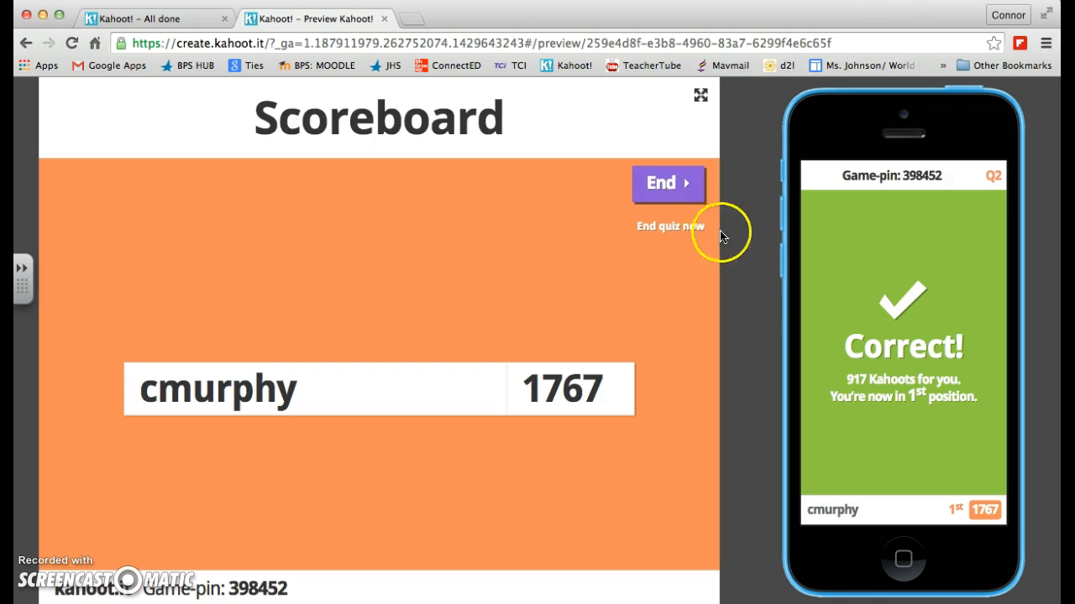
click(680, 189)
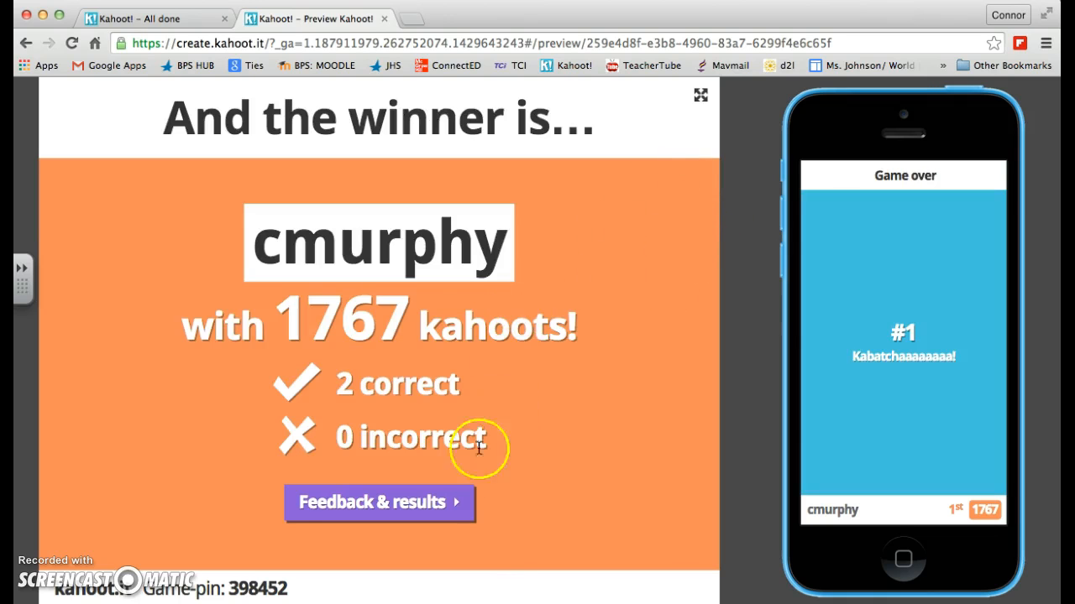
click(430, 507)
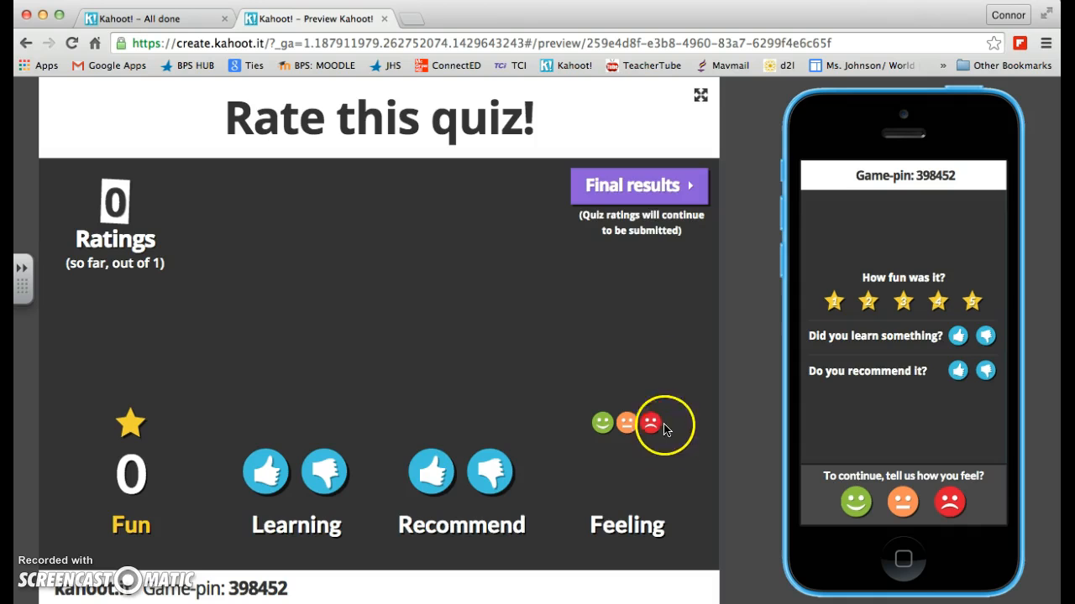
click(630, 193)
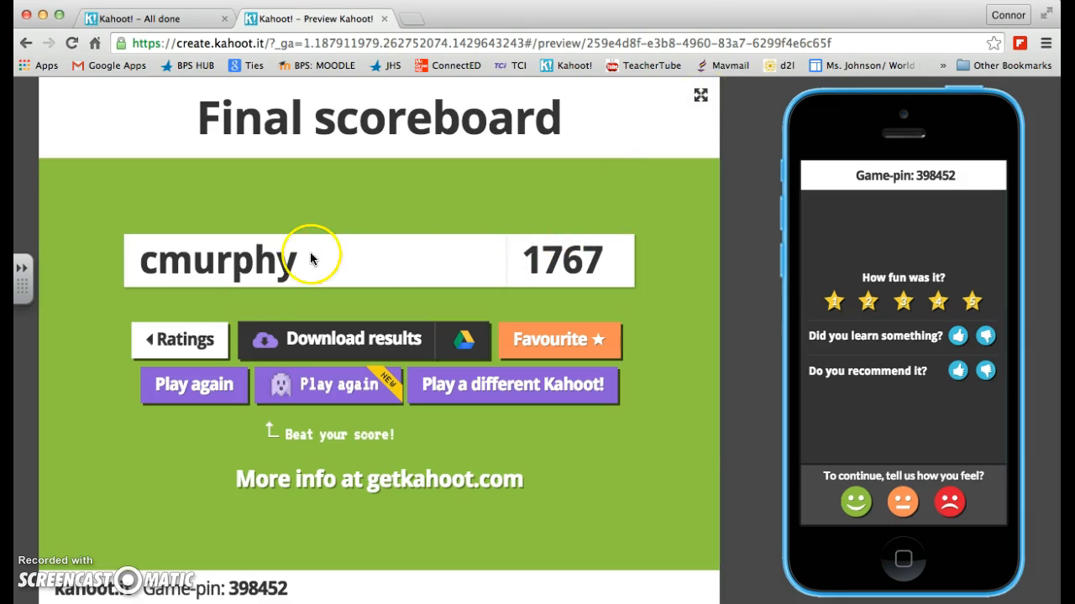
click(186, 339)
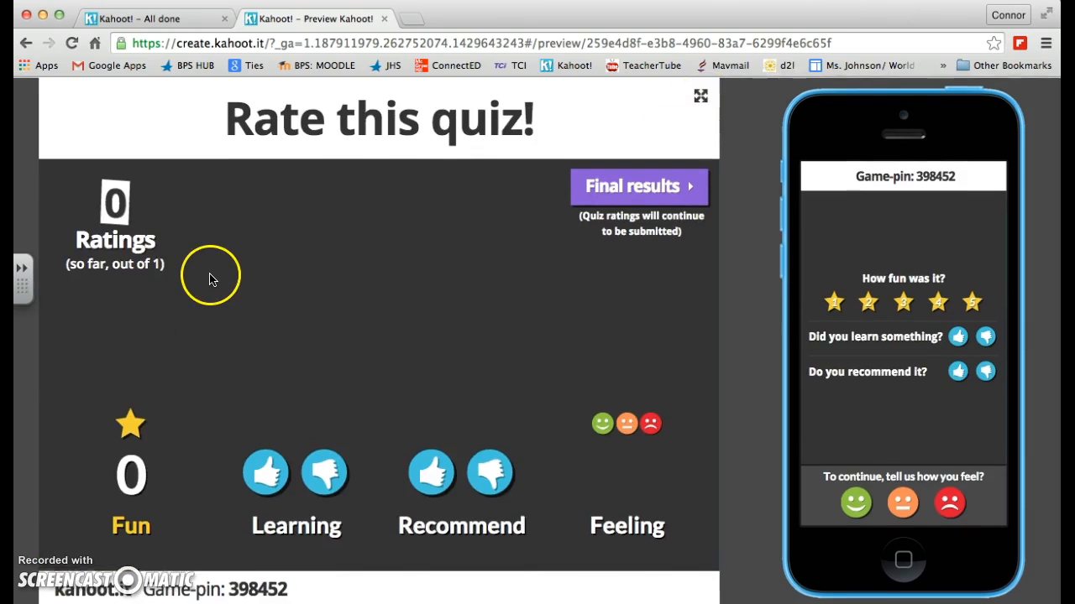
click(384, 18)
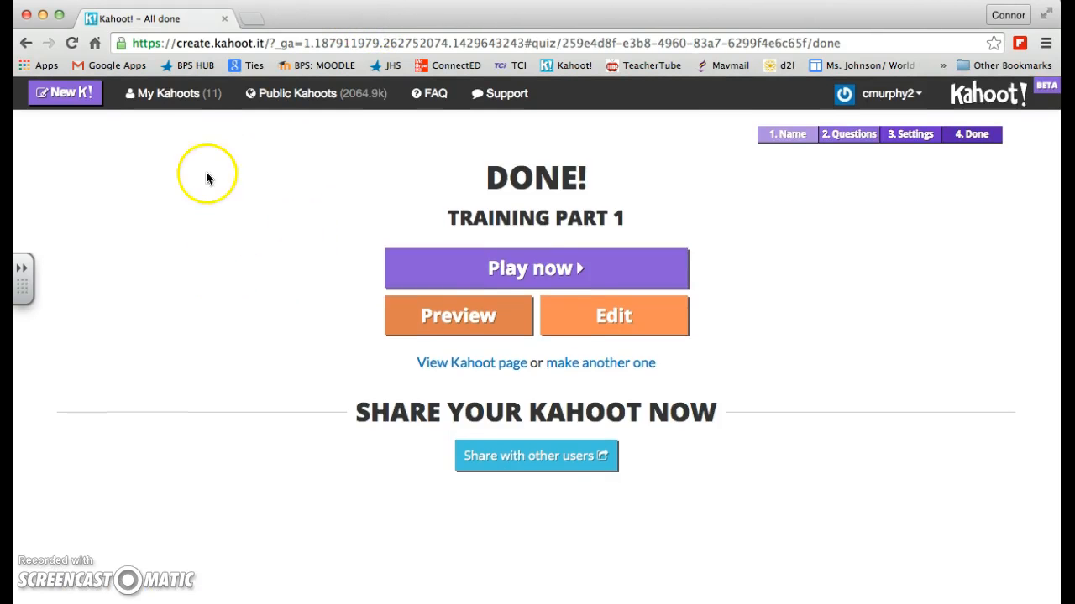
Step: Open the details page of "Government Basics and Citizenship Pre-Quiz" from the list of own Kahoots
click(171, 94)
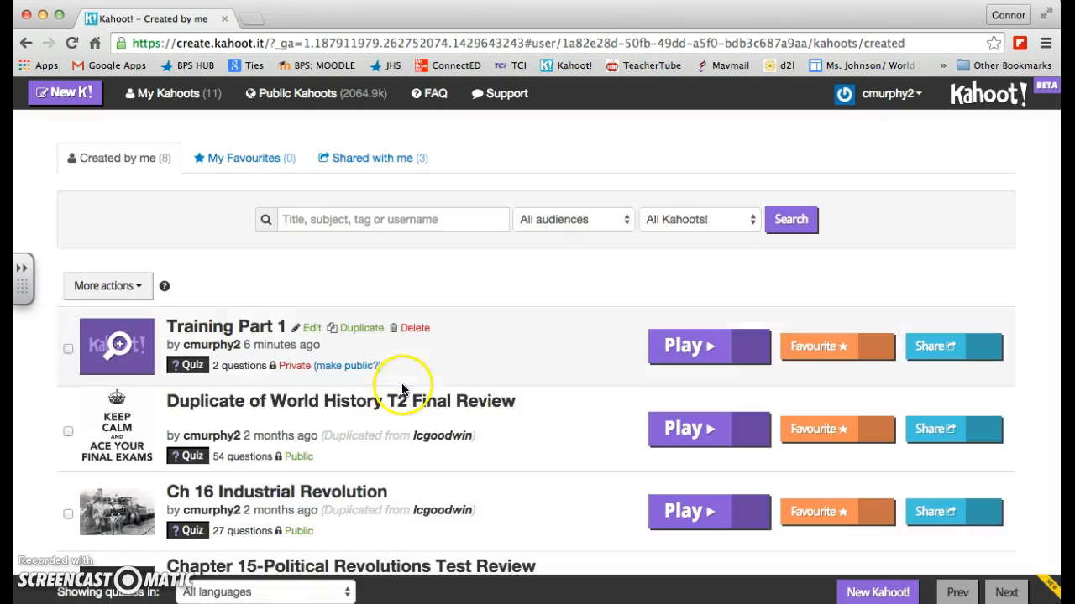
scroll(402, 387, down, 5)
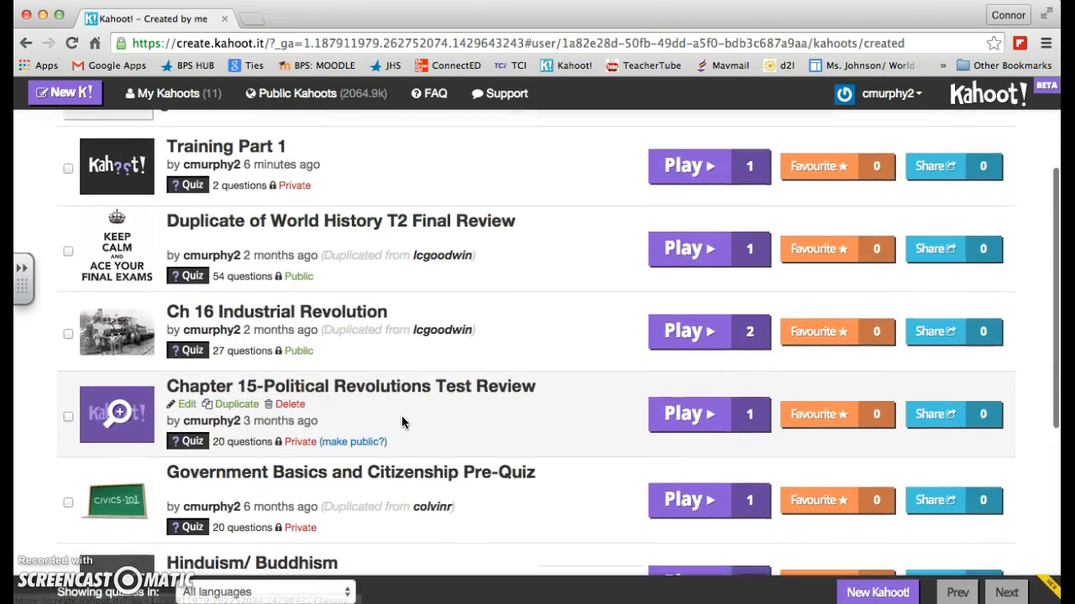
scroll(403, 422, down, 2)
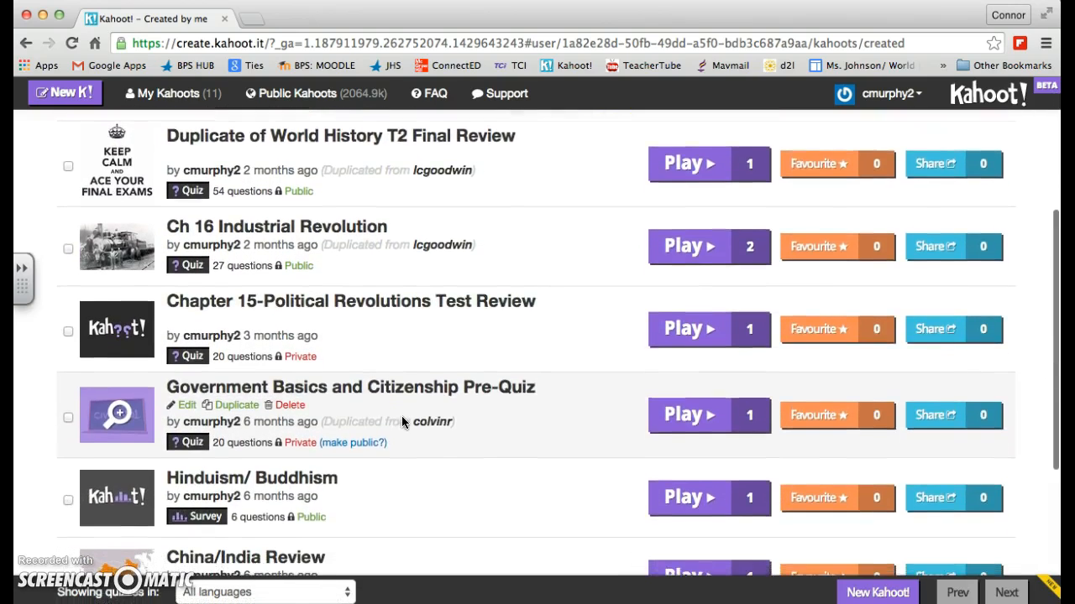
scroll(402, 422, down, 1)
click(382, 344)
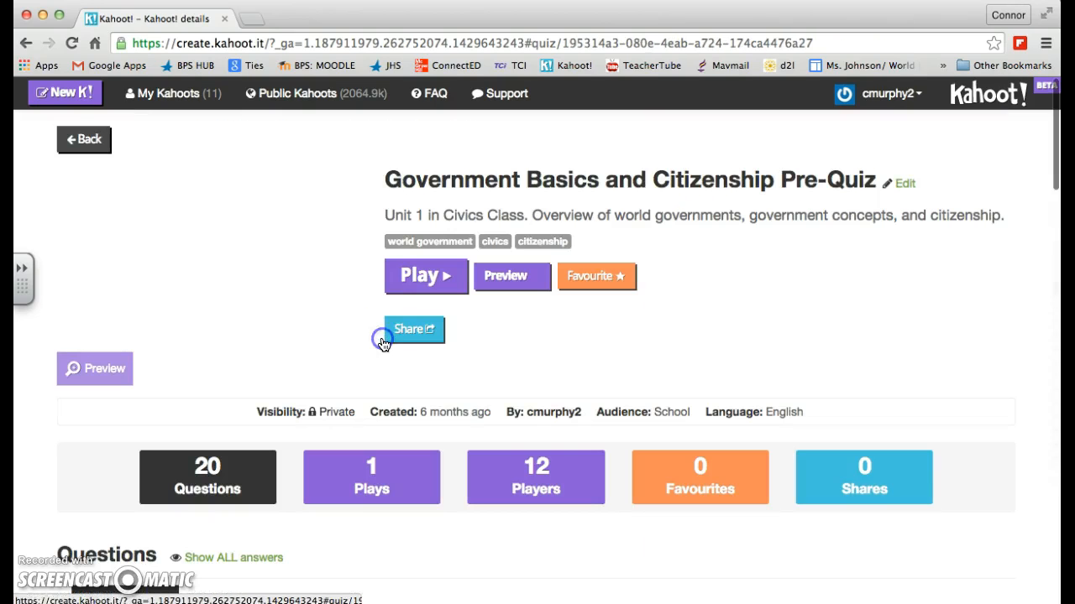
click(472, 405)
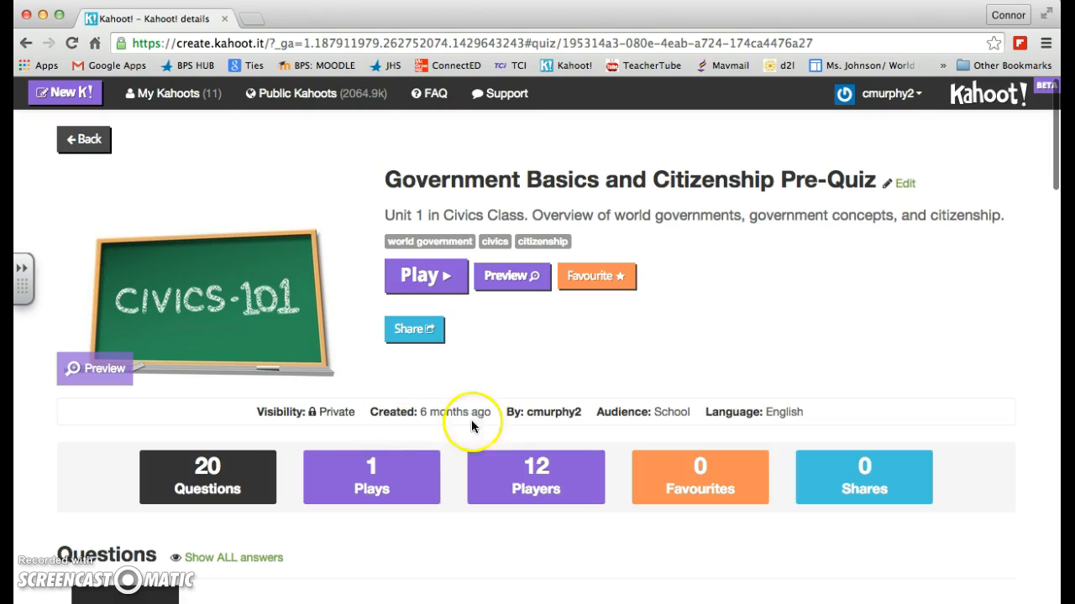
Step: Examine the pre-quiz's question list through to the last question and return to its overview
scroll(294, 454, down, 1)
scroll(294, 454, up, 1)
scroll(294, 453, down, 5)
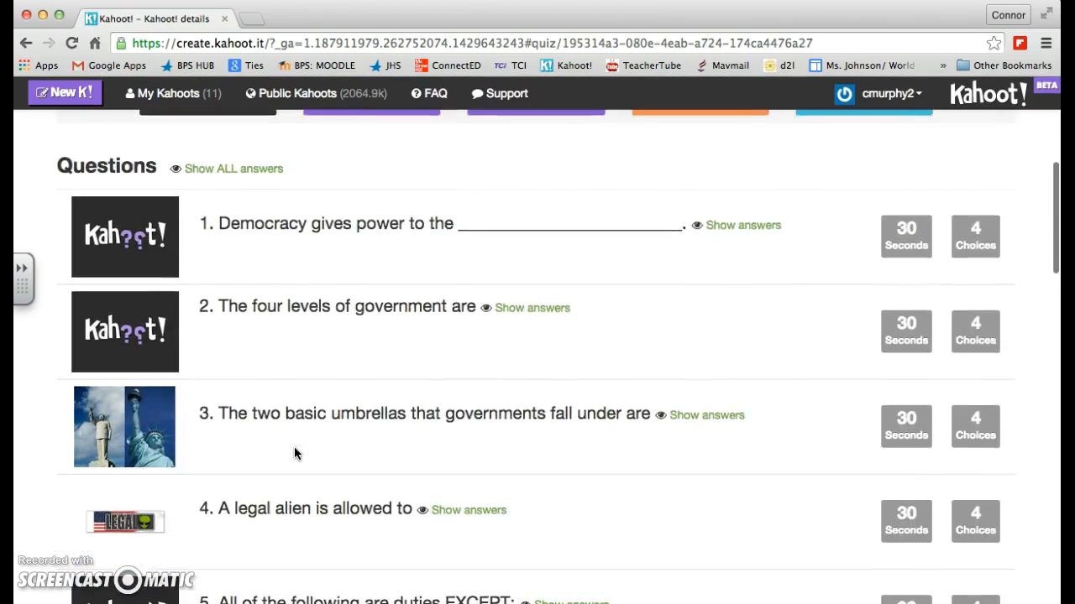
scroll(294, 453, down, 10)
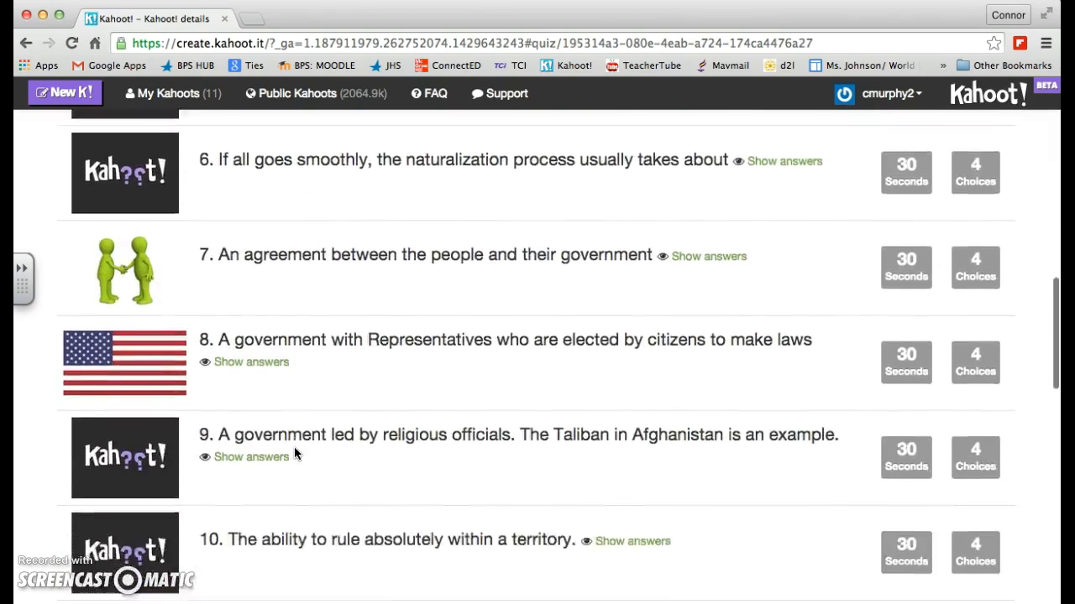
scroll(294, 454, down, 10)
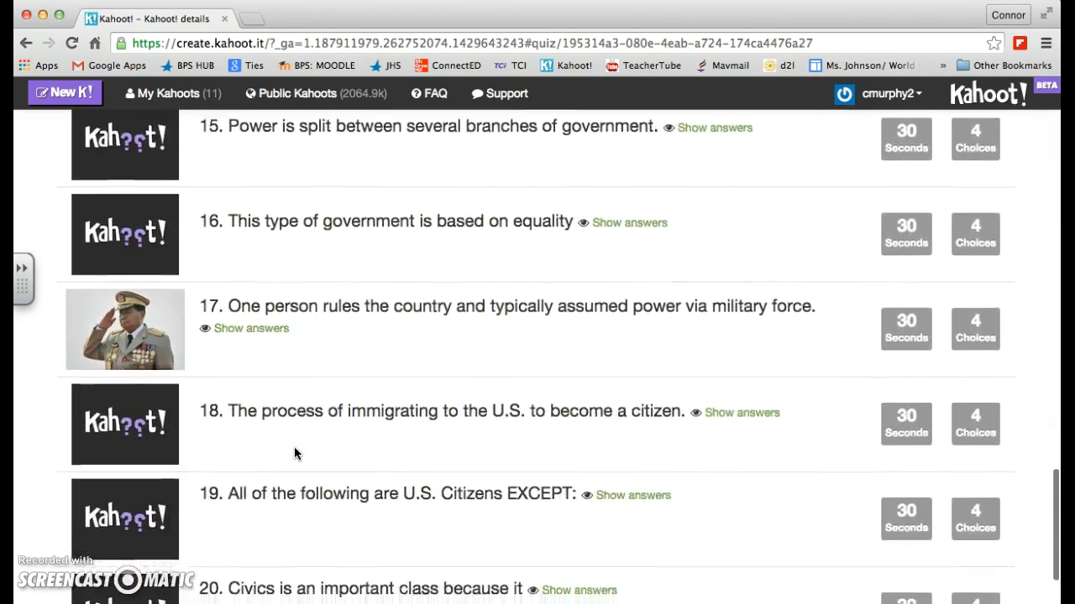
scroll(294, 454, down, 2)
scroll(294, 454, up, 20)
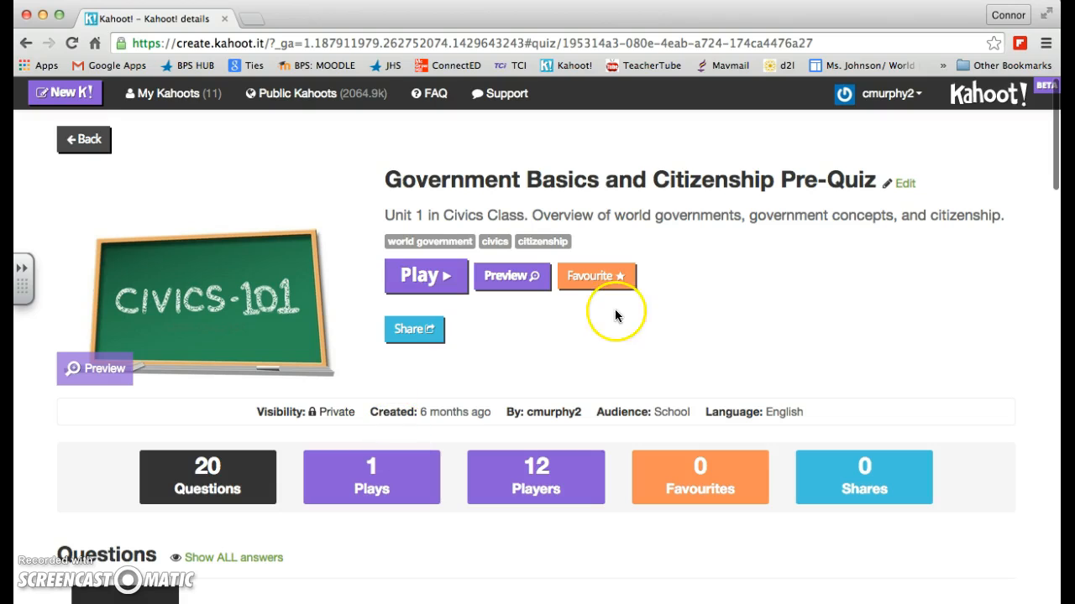